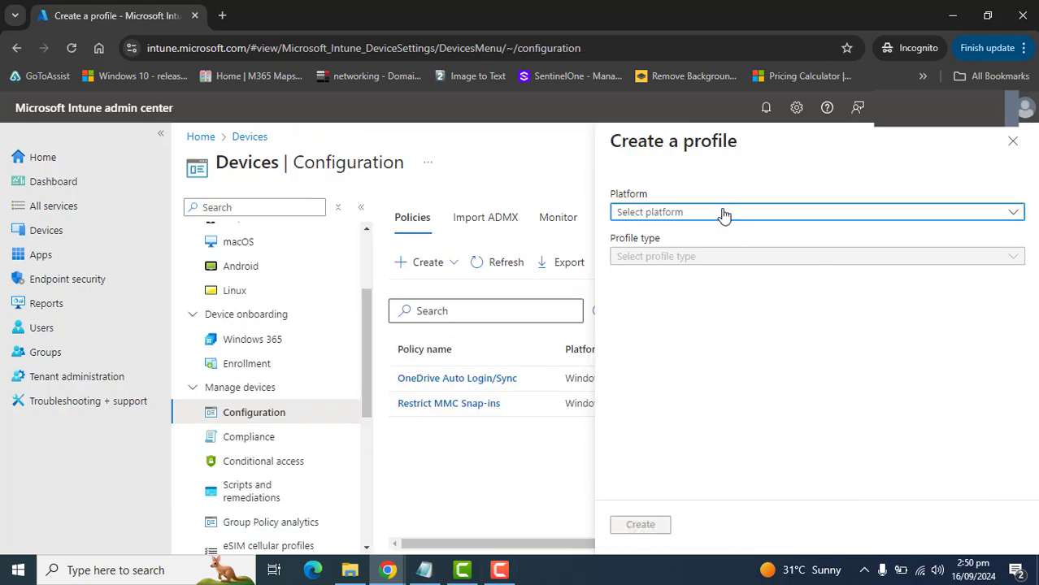
pyautogui.click(723, 213)
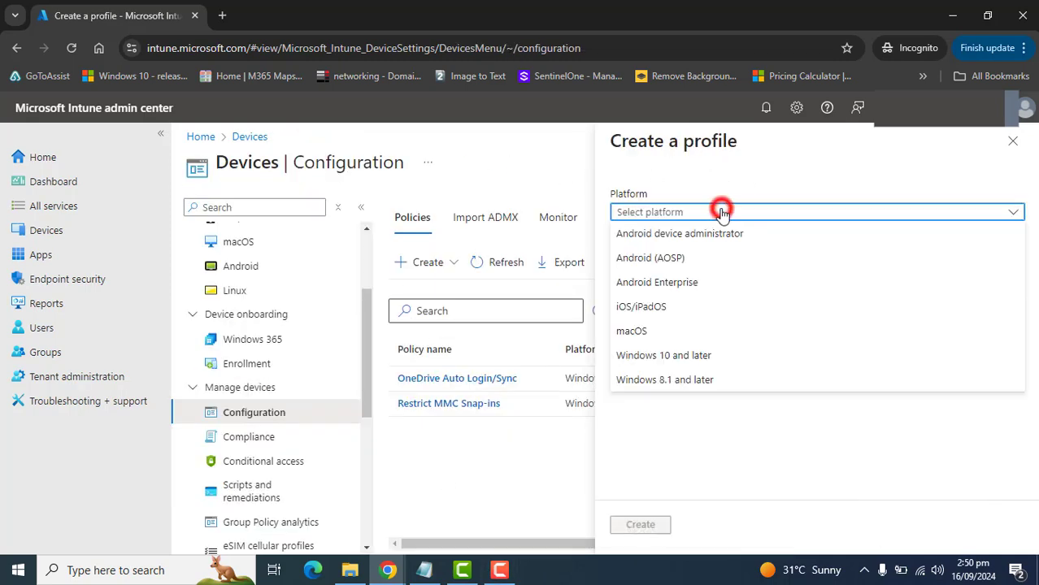
pyautogui.click(691, 356)
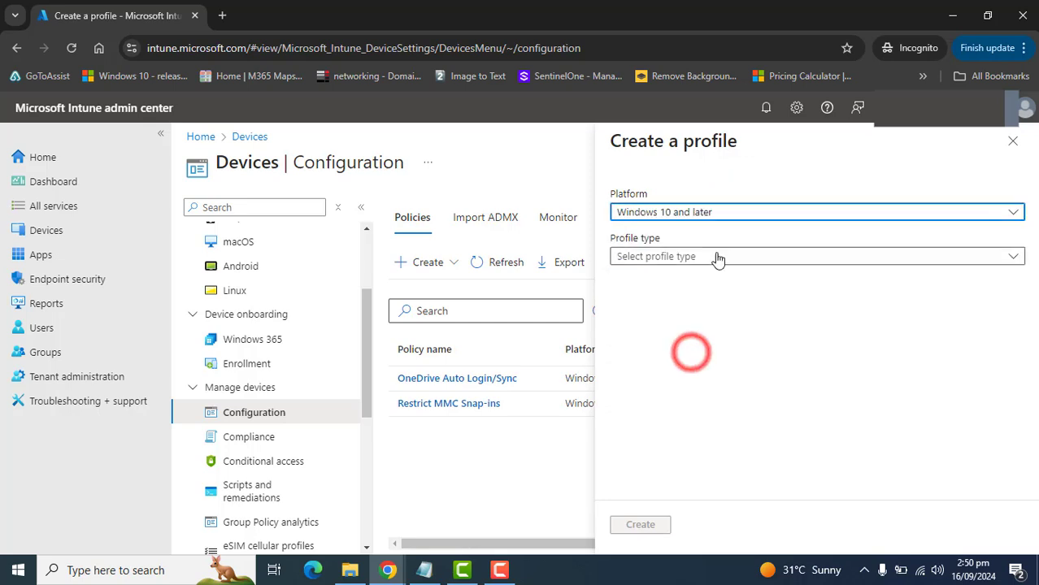
pyautogui.click(719, 256)
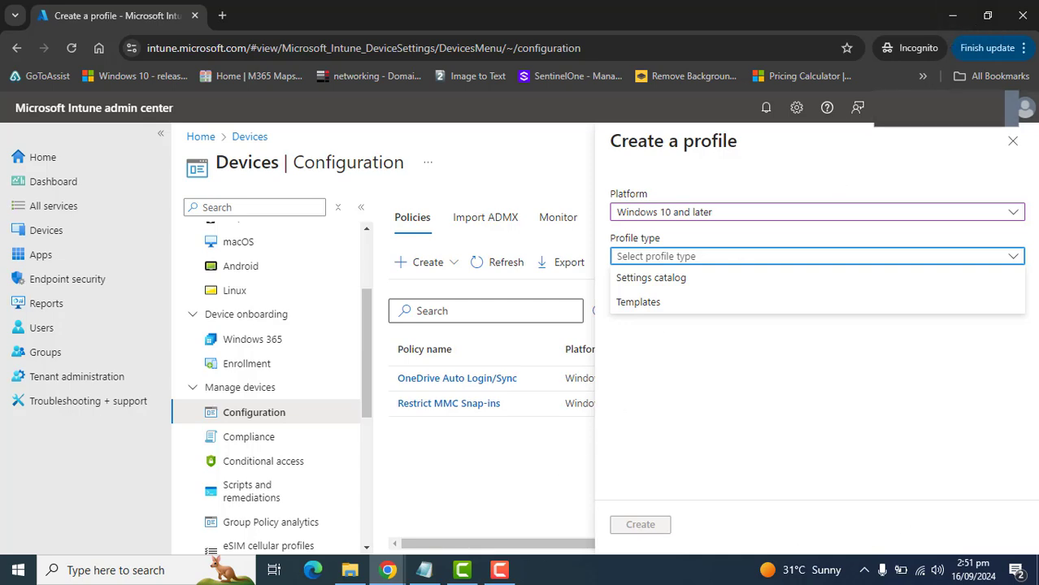
pyautogui.click(853, 384)
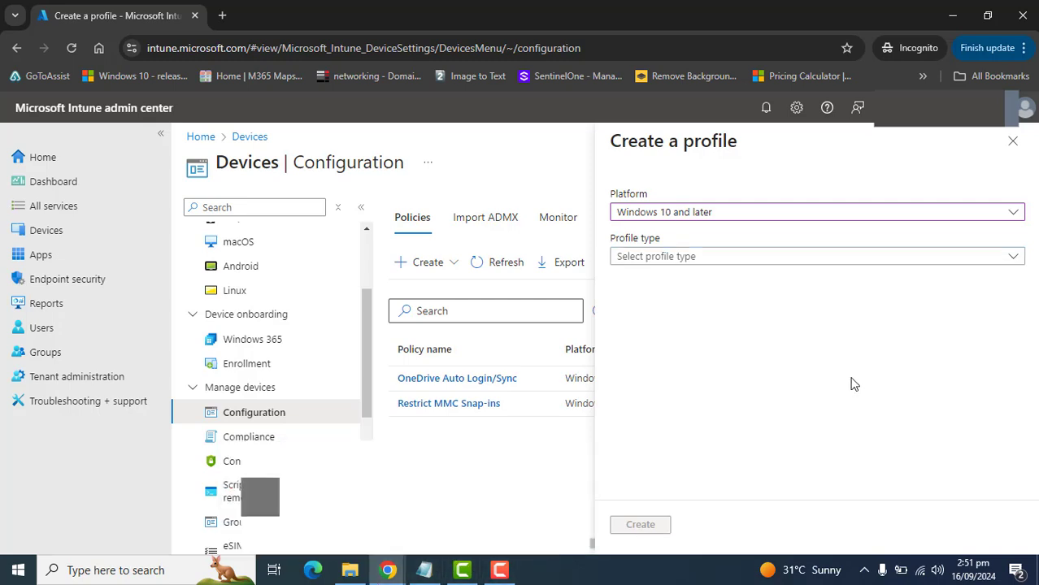
pyautogui.click(769, 256)
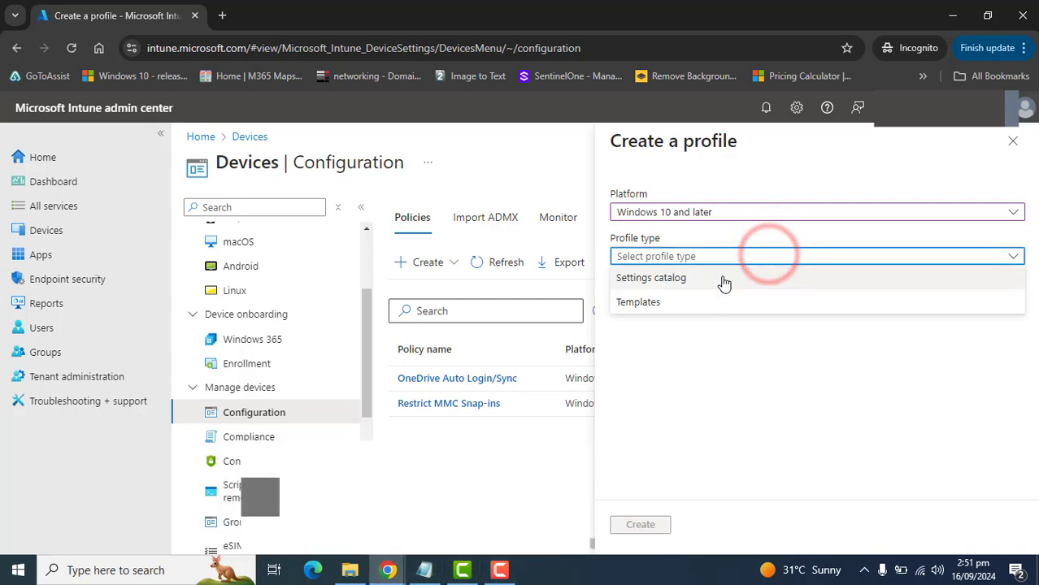
pyautogui.click(749, 381)
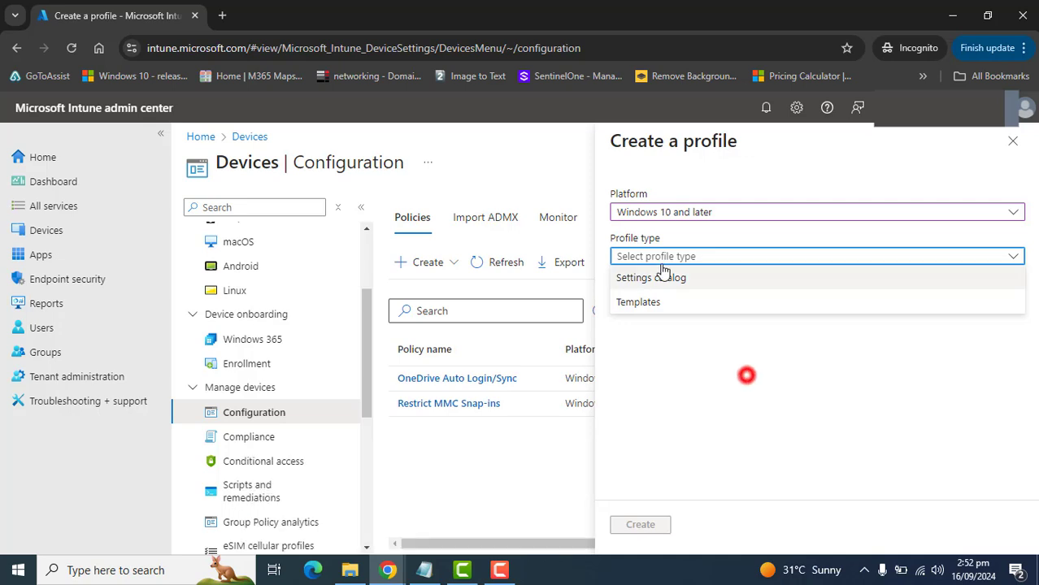
pyautogui.click(657, 307)
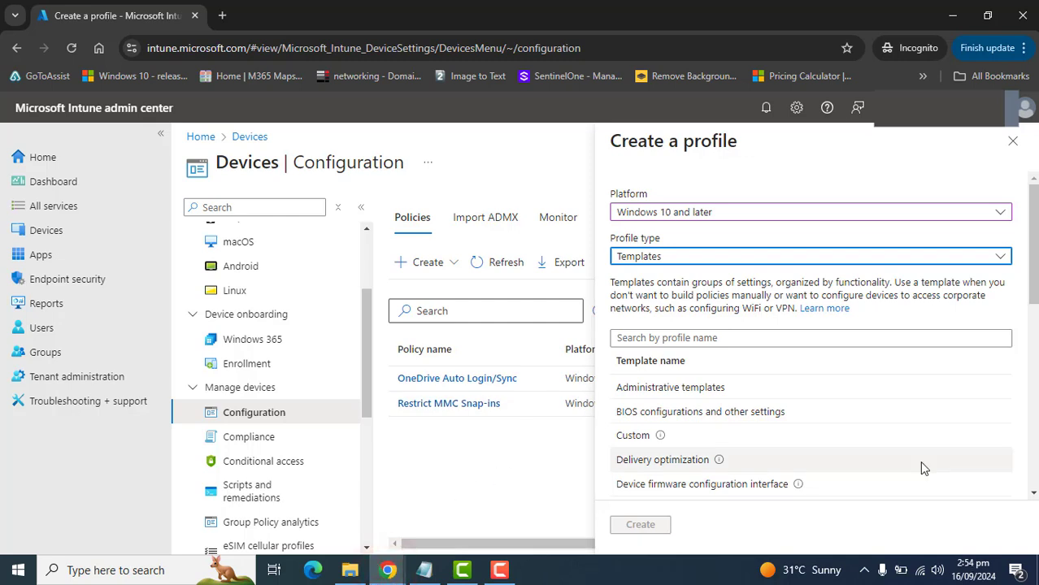
pyautogui.moveTo(387, 570)
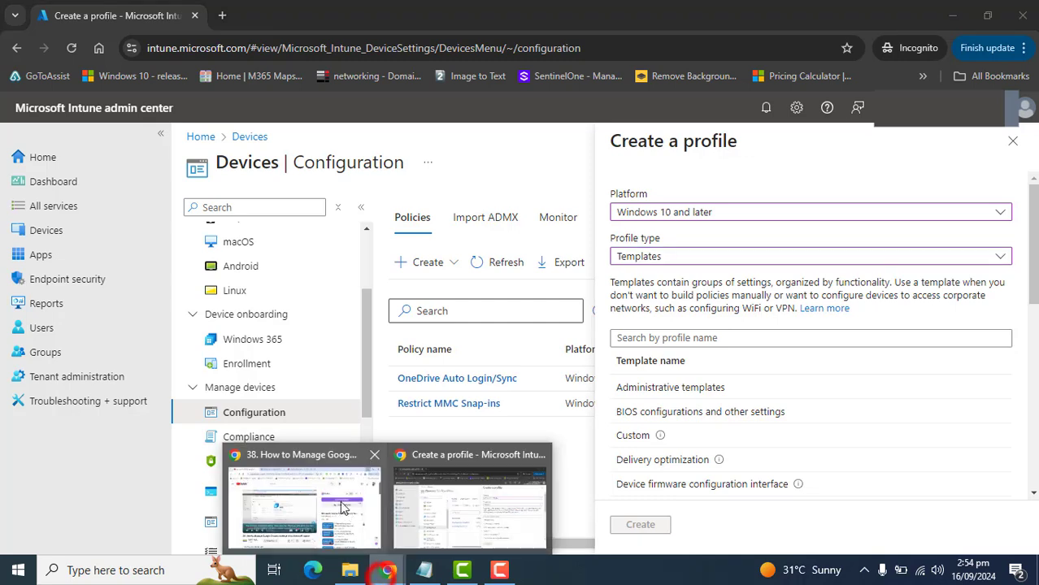
pyautogui.click(341, 503)
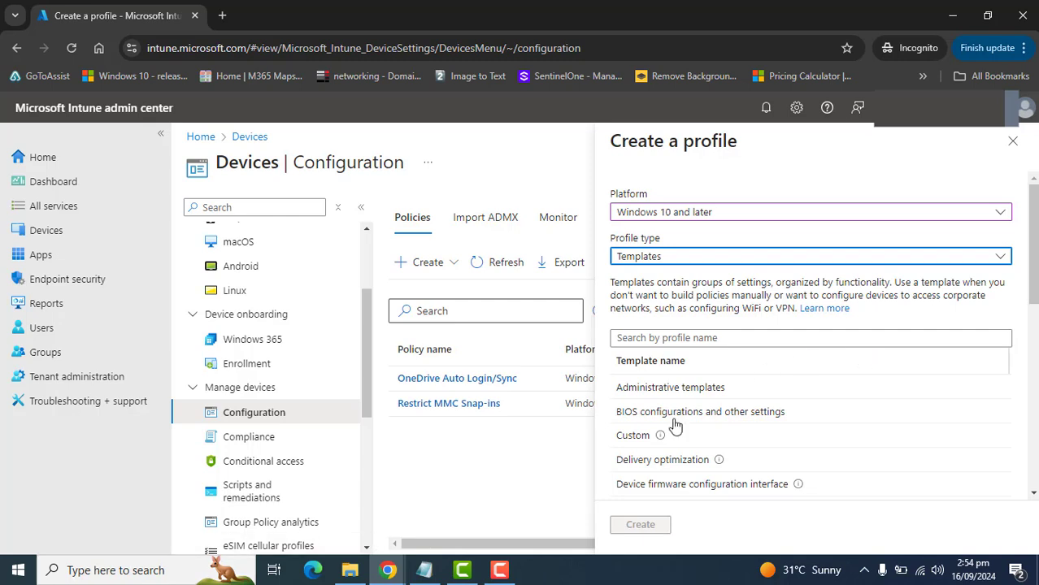
pyautogui.click(1012, 140)
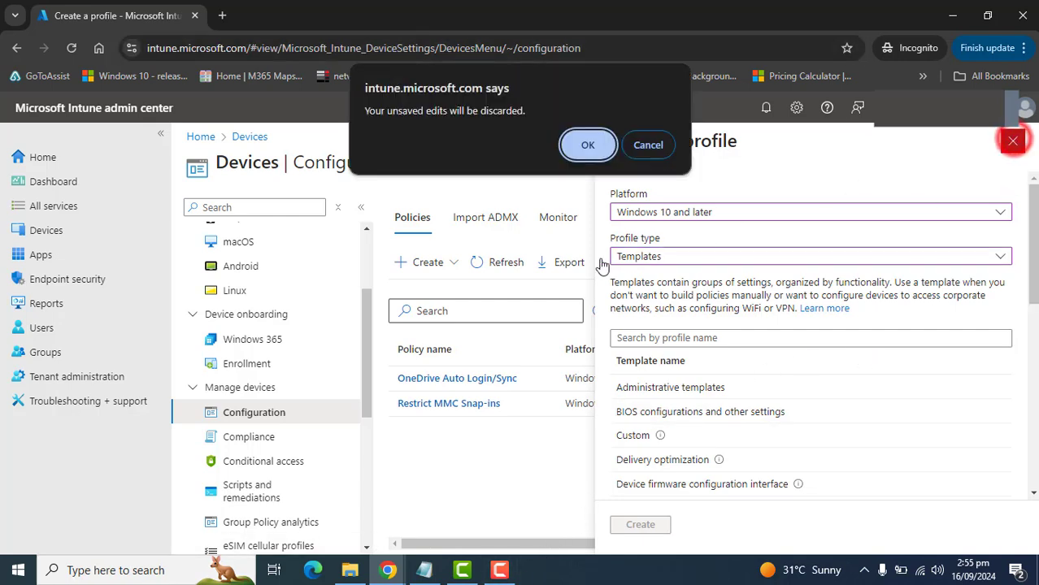
pyautogui.click(588, 145)
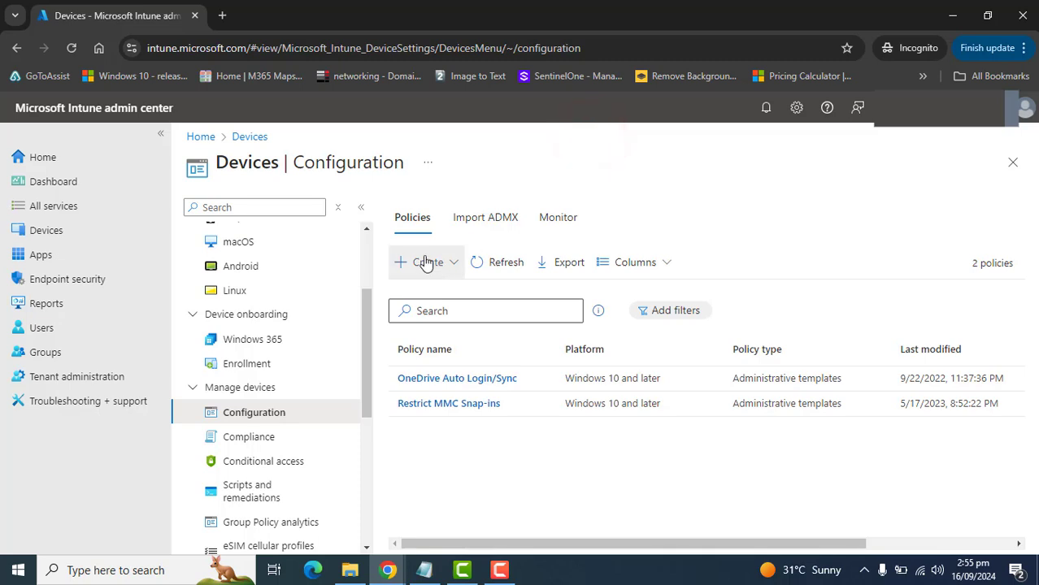
pyautogui.click(452, 268)
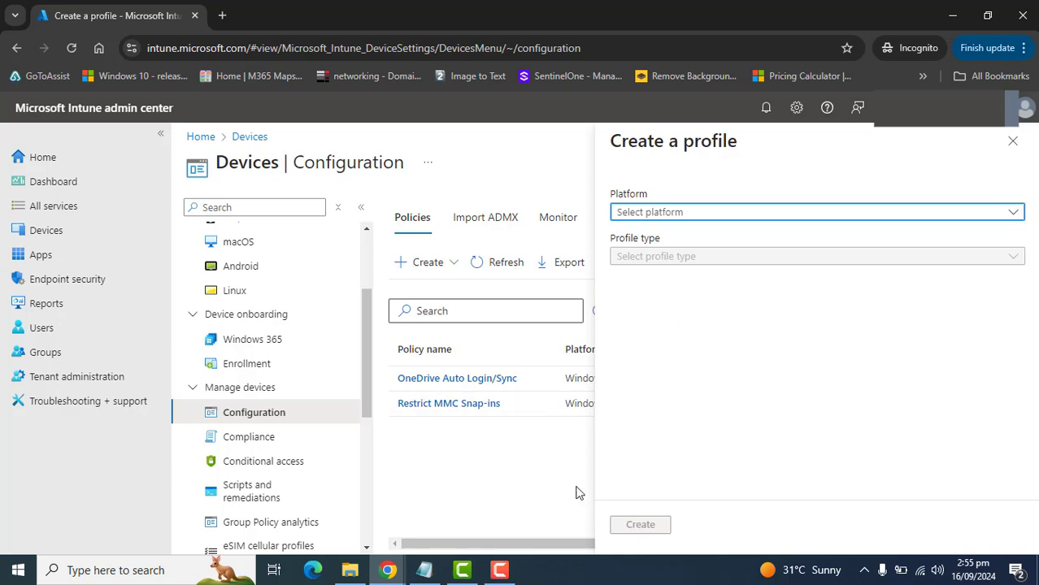
pyautogui.click(1012, 143)
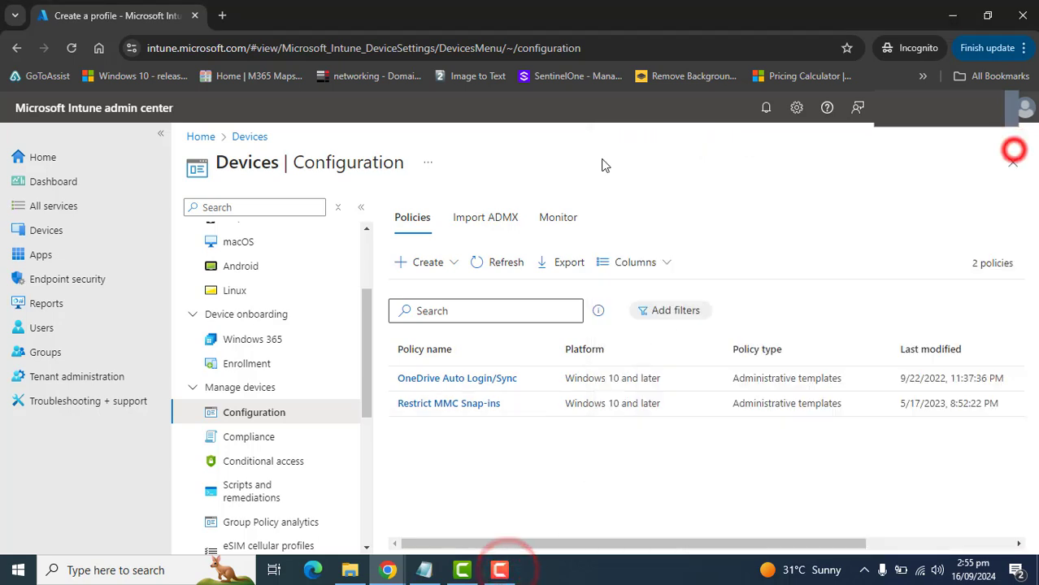
pyautogui.click(226, 48)
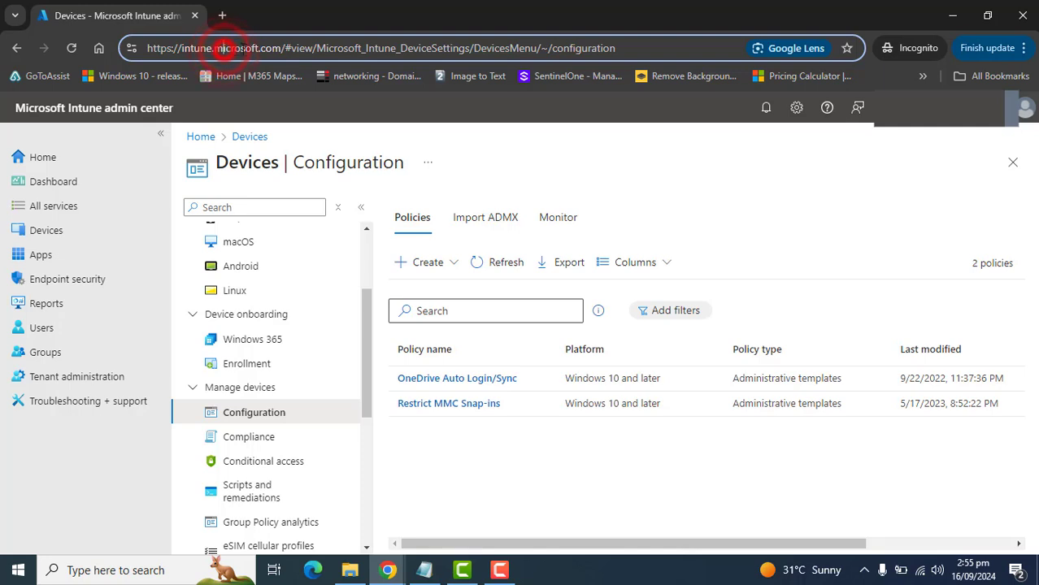
pyautogui.moveTo(284, 48); pyautogui.dragTo(117, 96)
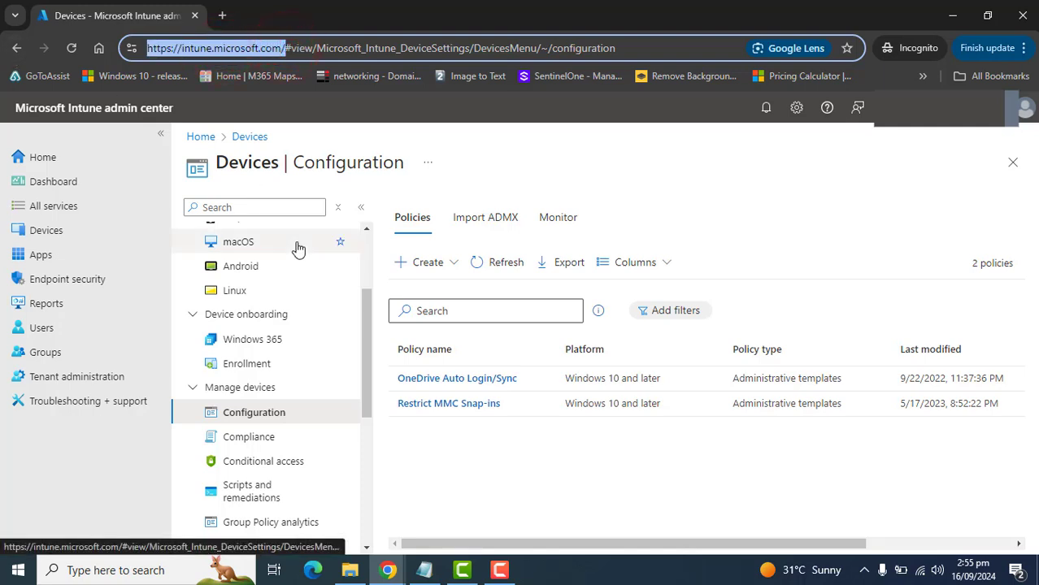
pyautogui.click(427, 163)
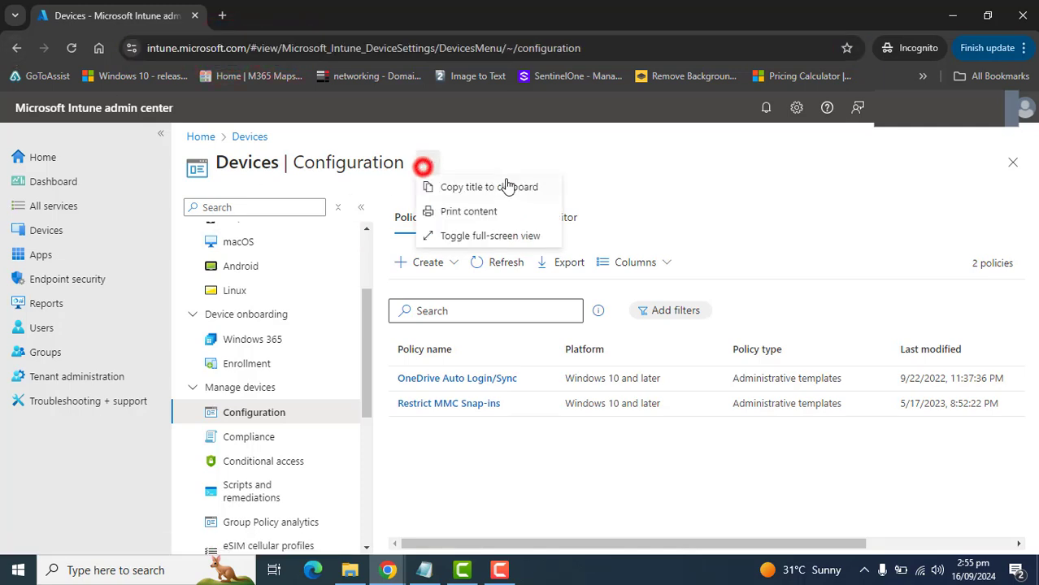
pyautogui.click(650, 153)
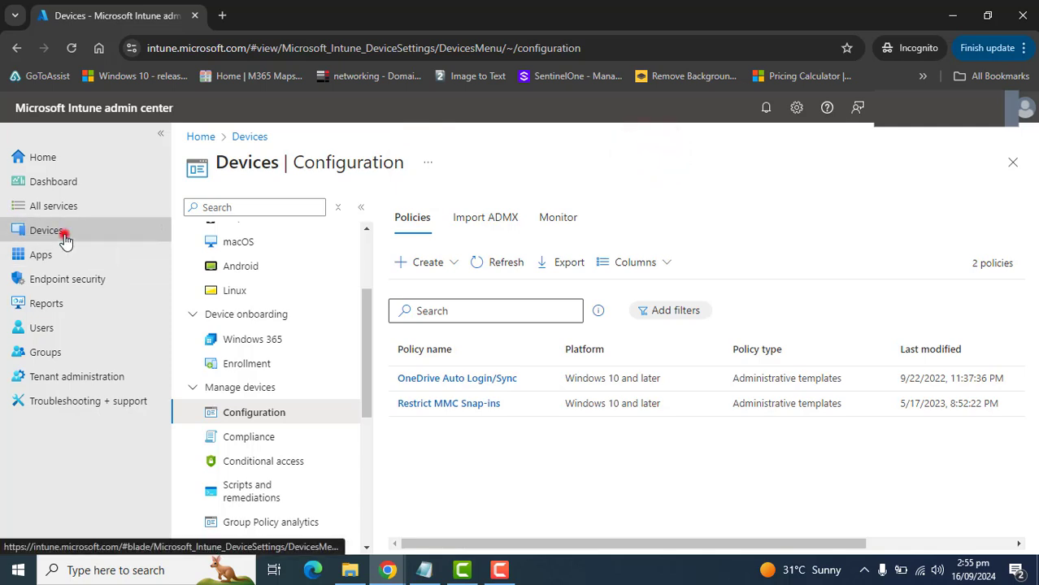
# - Go to the device configuration policies under Devices and start a new policy
pyautogui.click(65, 236)
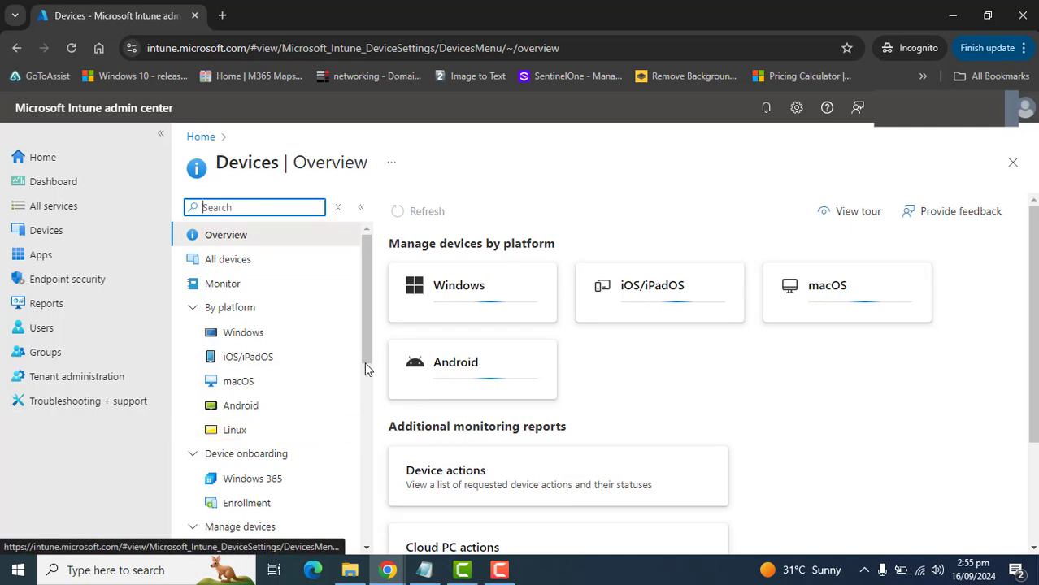
pyautogui.moveTo(360, 342); pyautogui.dragTo(358, 397)
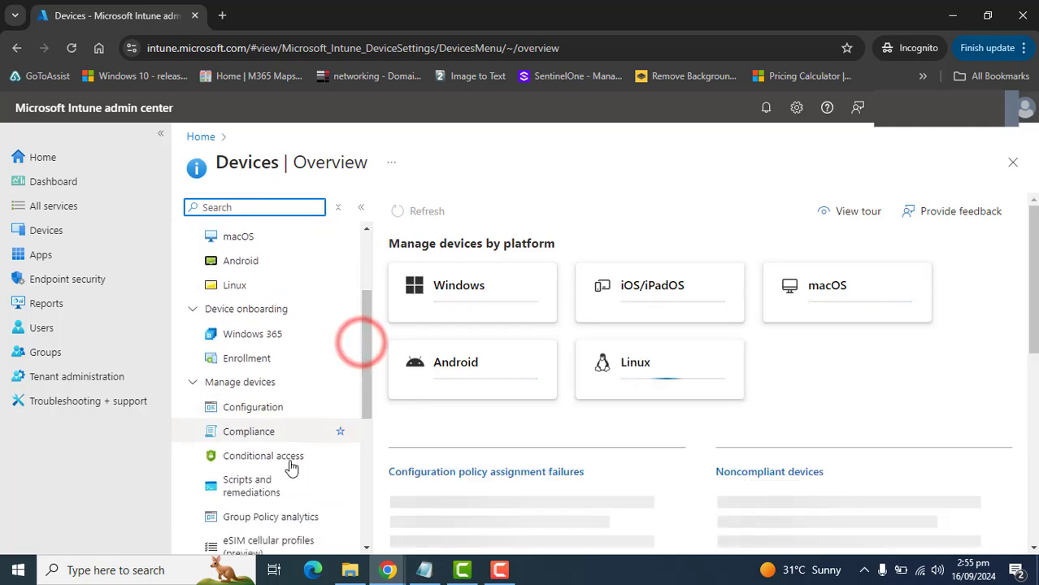
pyautogui.click(259, 408)
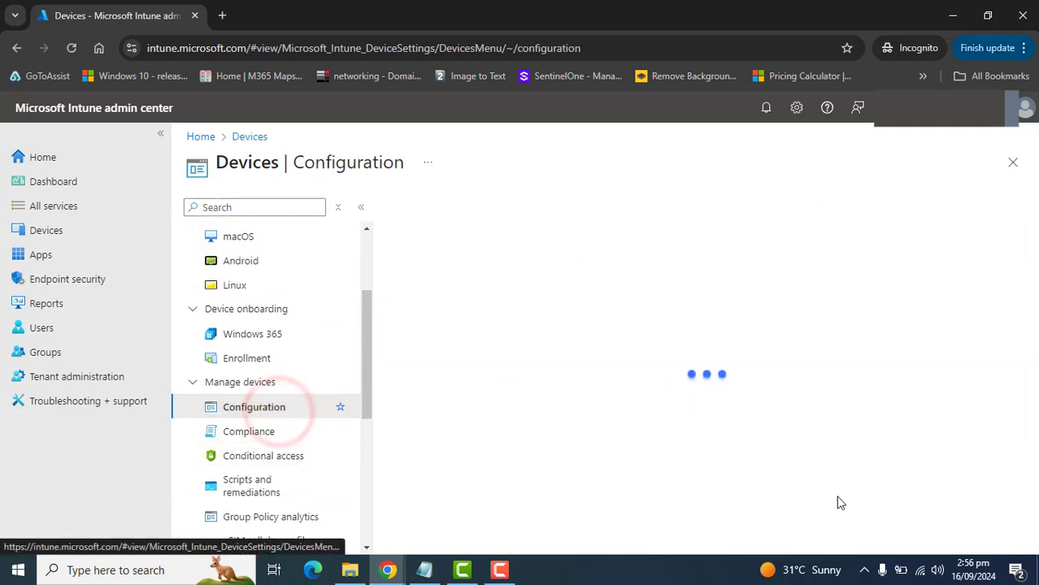
pyautogui.click(452, 264)
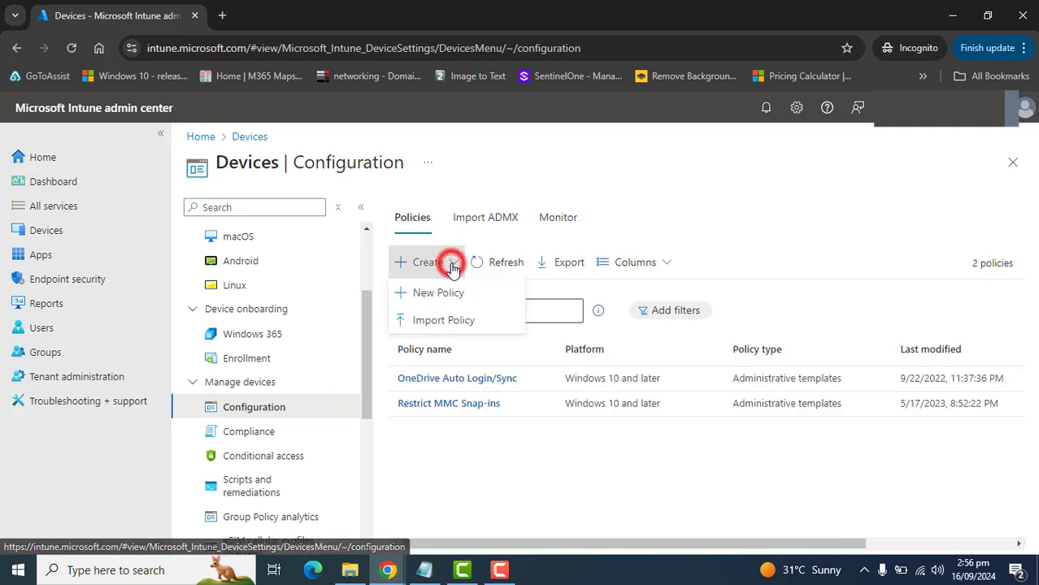
pyautogui.click(446, 292)
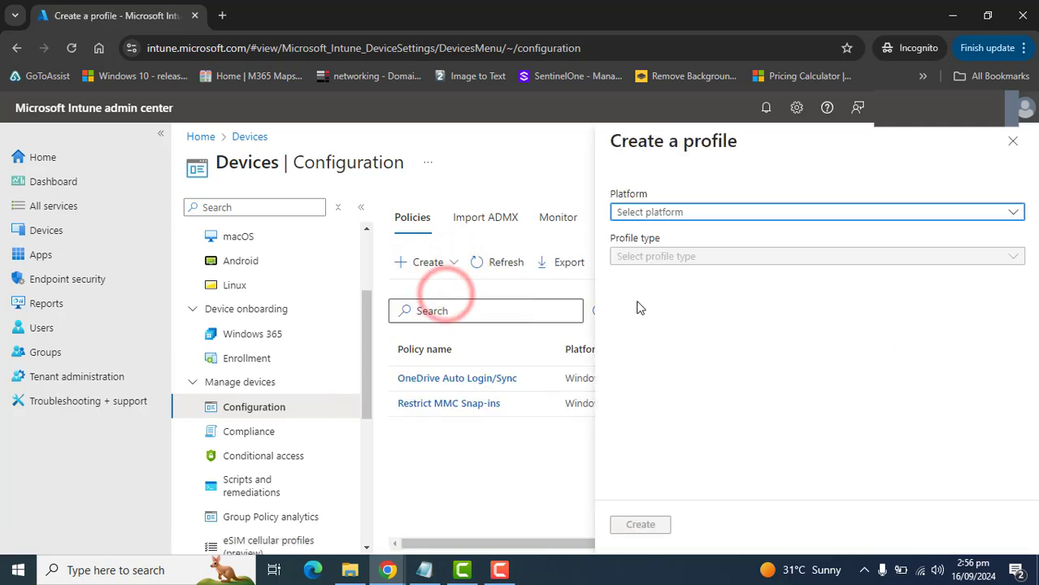
# - Create a profile for the Windows 10 and later platform with profile type Templates, using the Administrative templates template
pyautogui.click(670, 213)
pyautogui.click(671, 355)
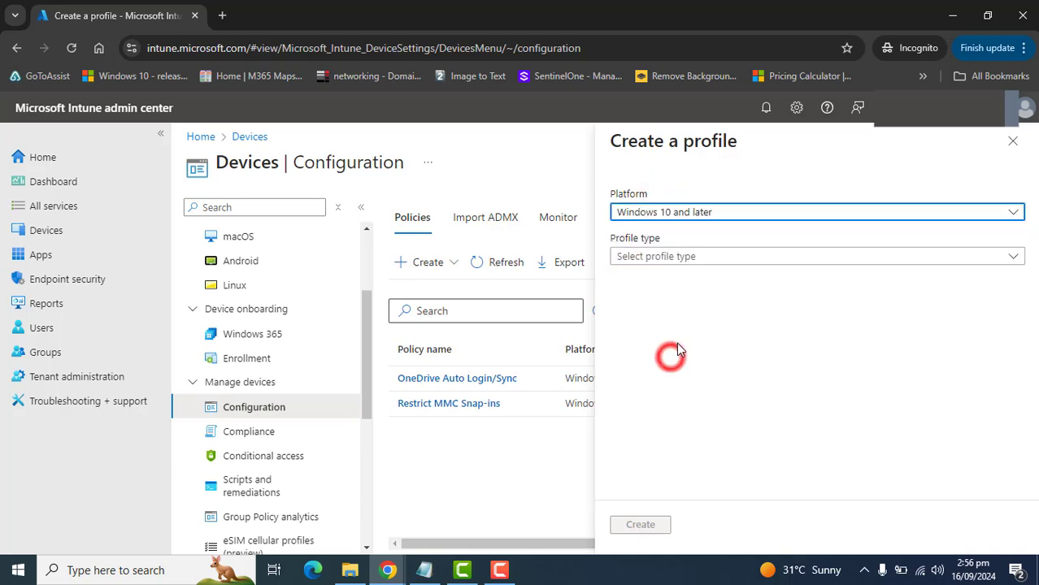
pyautogui.click(725, 258)
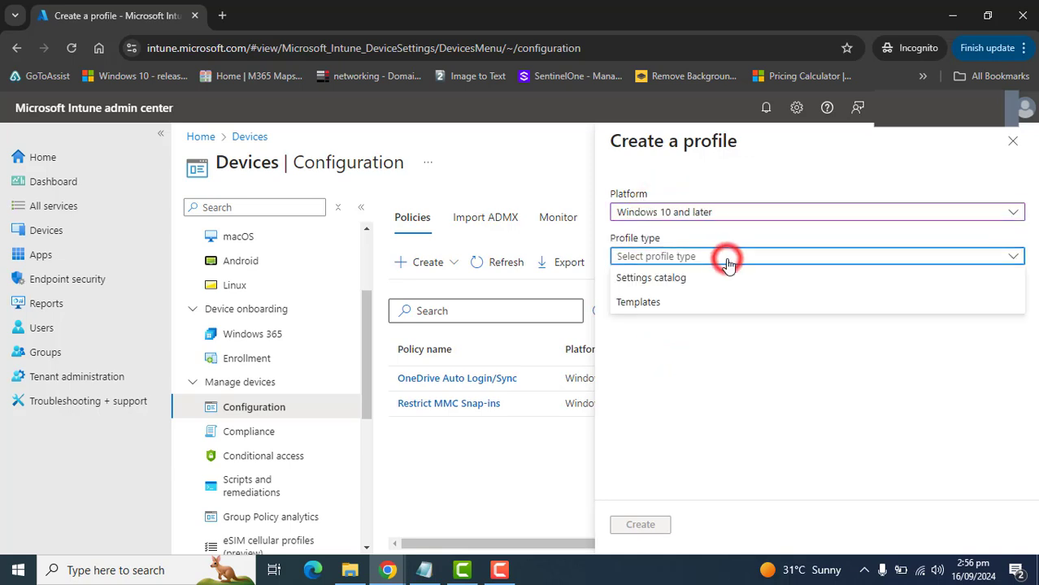
pyautogui.click(659, 305)
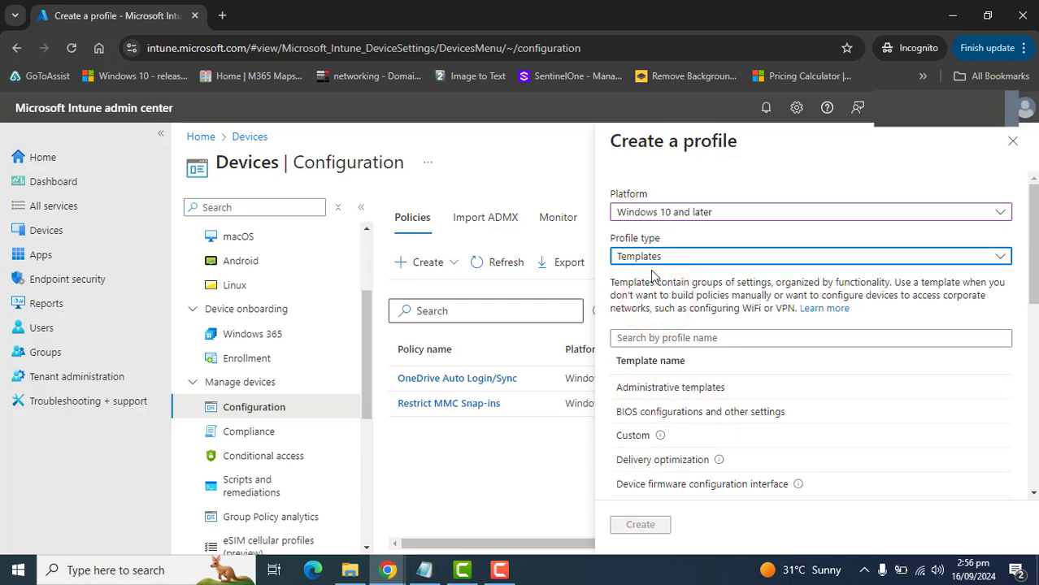
pyautogui.scroll(-1, 1033, 254)
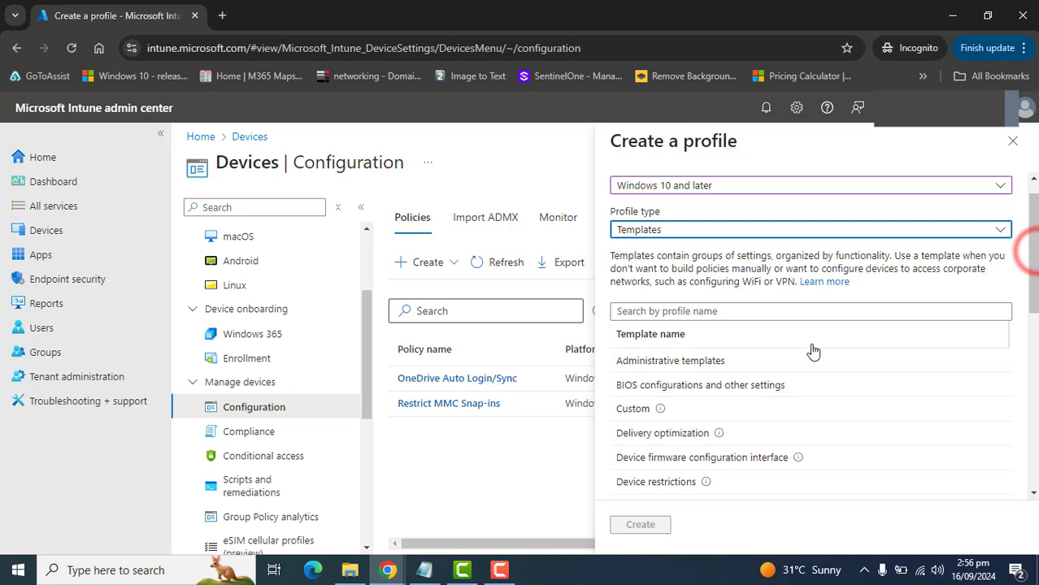
pyautogui.click(702, 363)
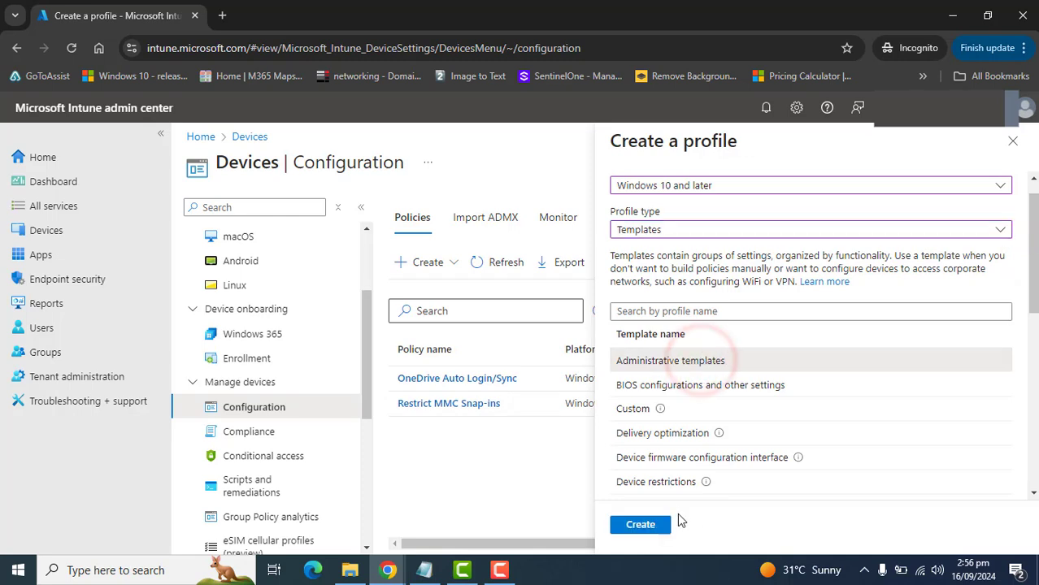
pyautogui.click(638, 525)
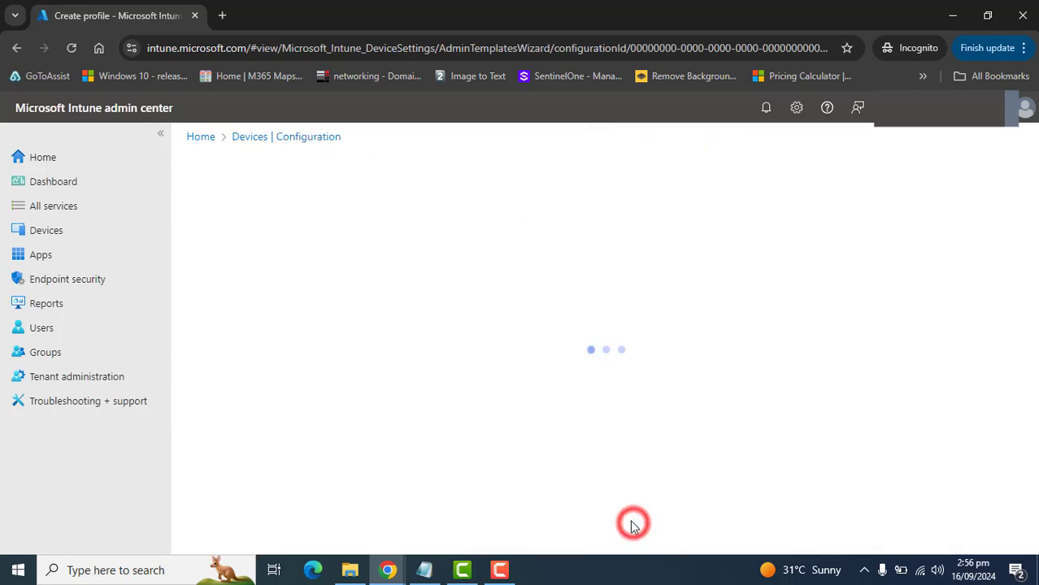
# - Name the profile "Google Chrome Configuration Settings" and enter the same text as its description
pyautogui.click(460, 254)
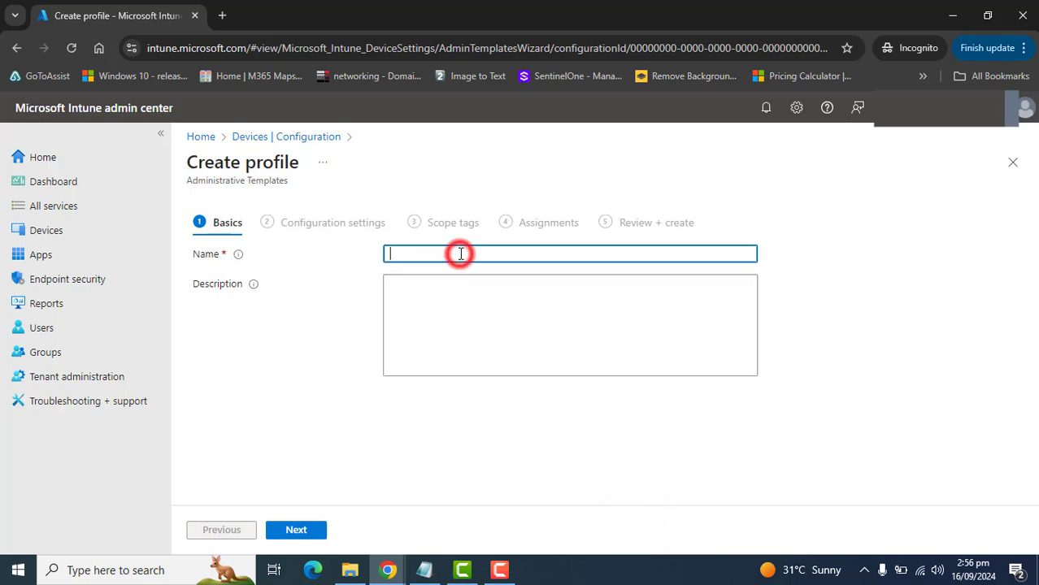
pyautogui.write('Google Chro')
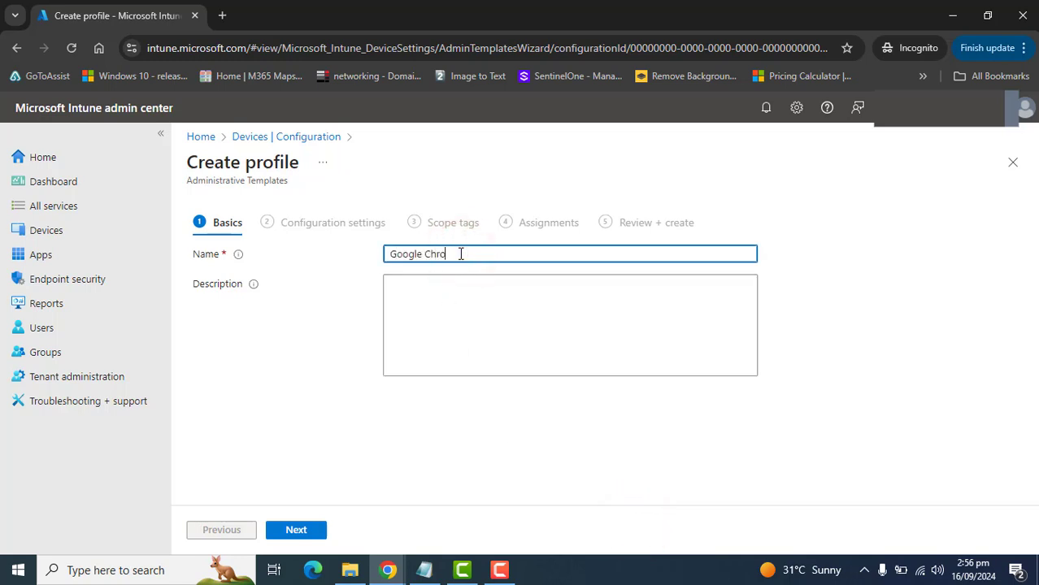
pyautogui.write('me Configuration Se')
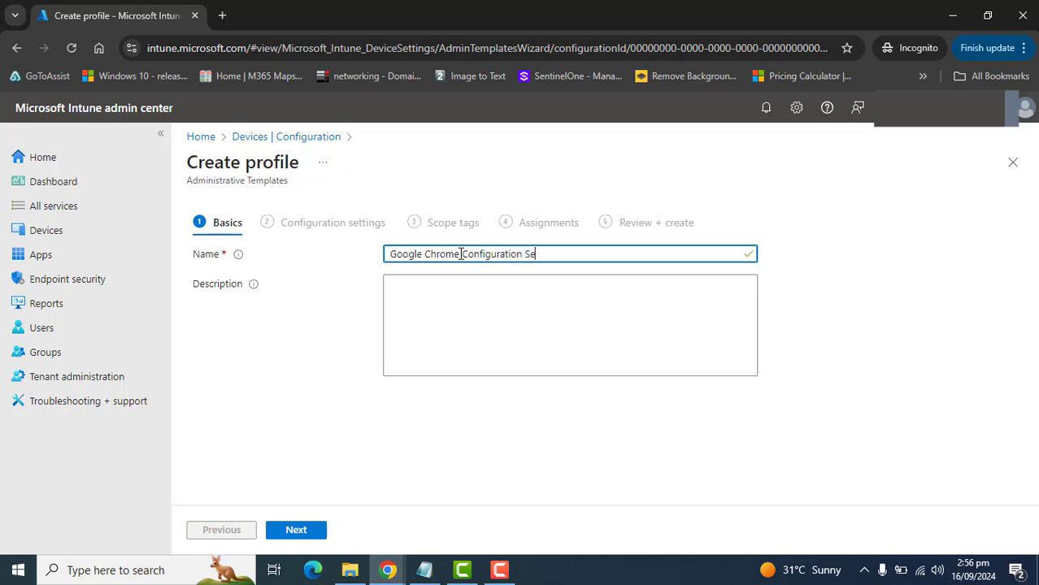
pyautogui.write('ttings')
pyautogui.click(463, 298)
pyautogui.write('Google Chrome Configuration Settings')
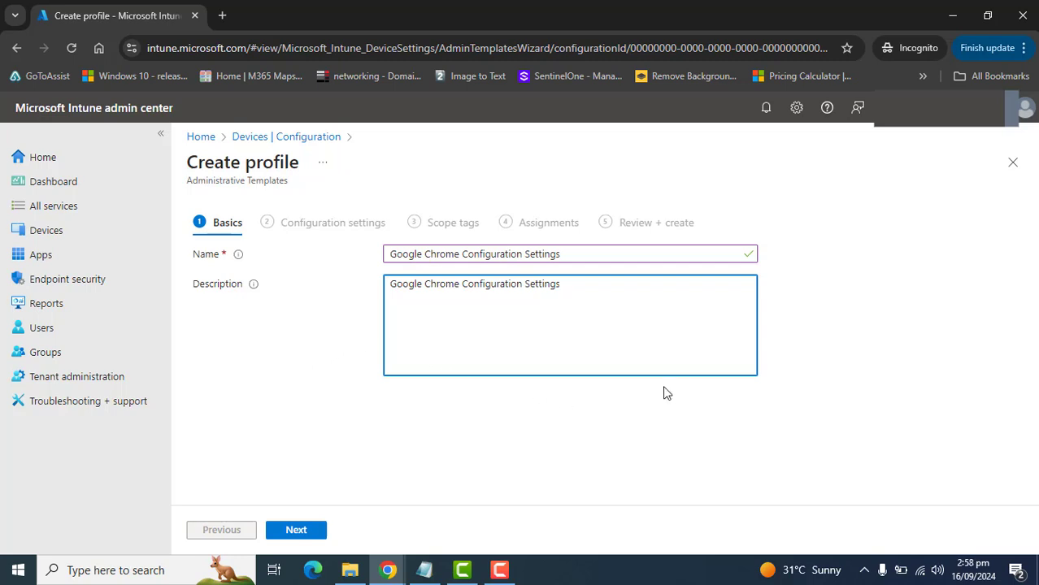
pyautogui.tripleClick(590, 293)
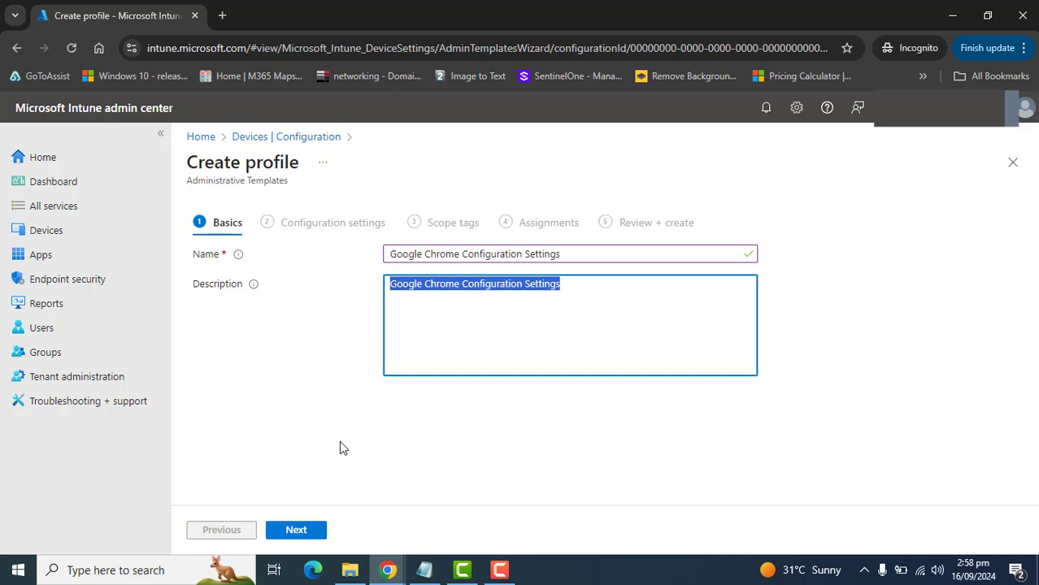
pyautogui.click(329, 408)
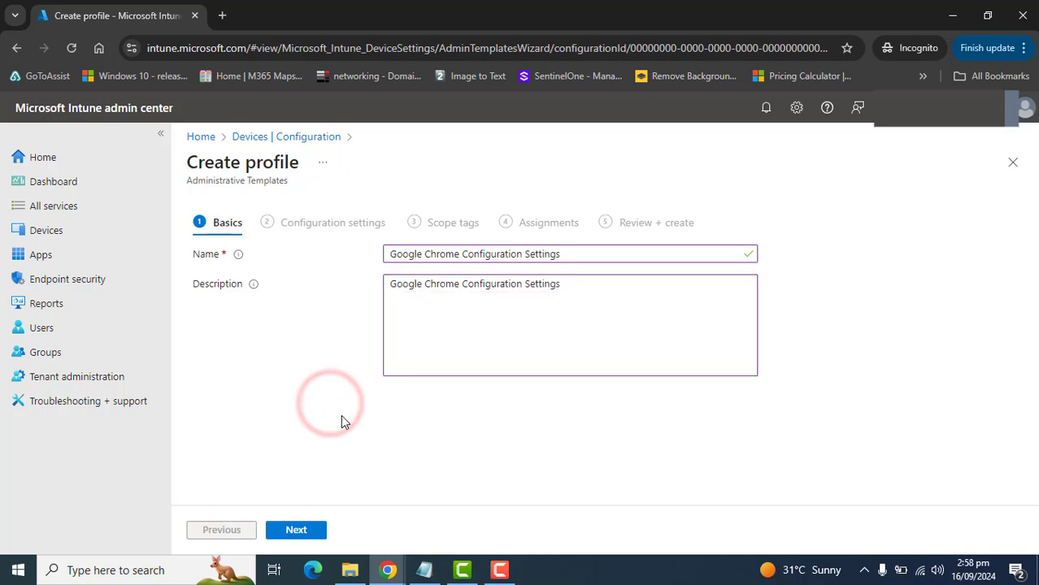
pyautogui.click(388, 570)
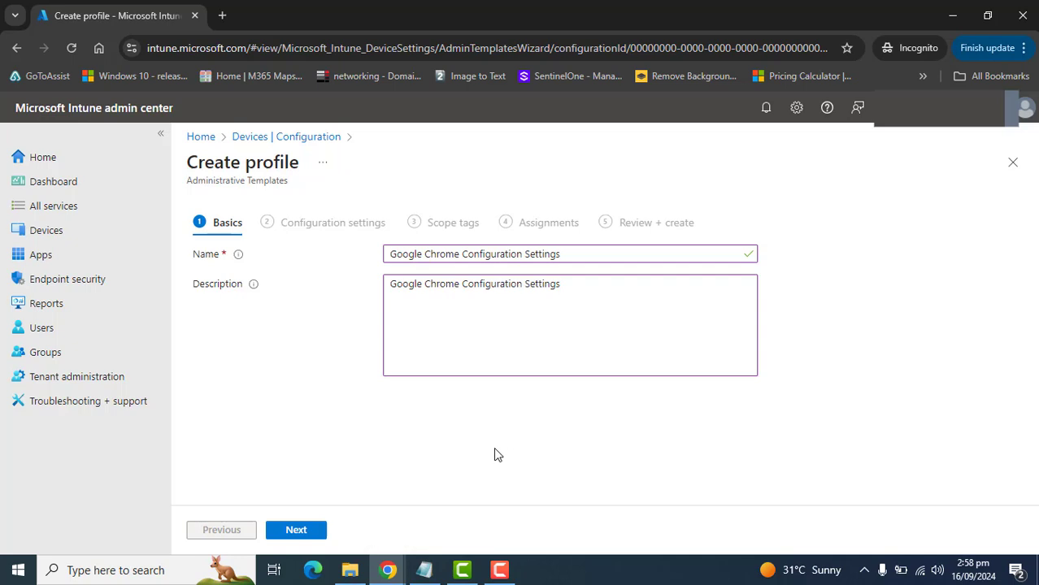
# - Continue to the configuration settings and open the Google Chrome folder inside Google under Computer Configuration
pyautogui.click(296, 530)
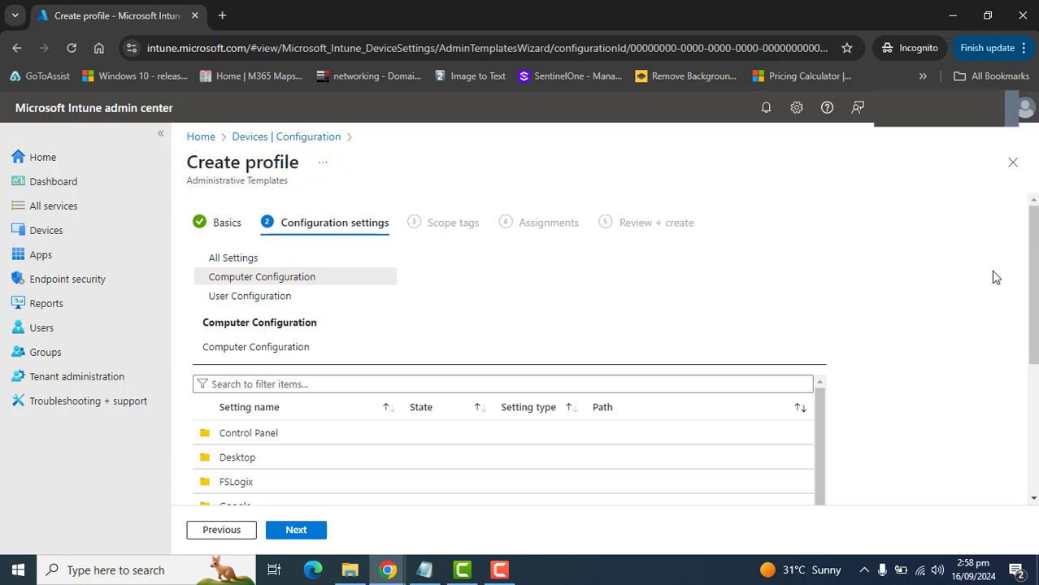
pyautogui.scroll(-3, 1028, 257)
pyautogui.scroll(3, 1025, 260)
pyautogui.click(262, 277)
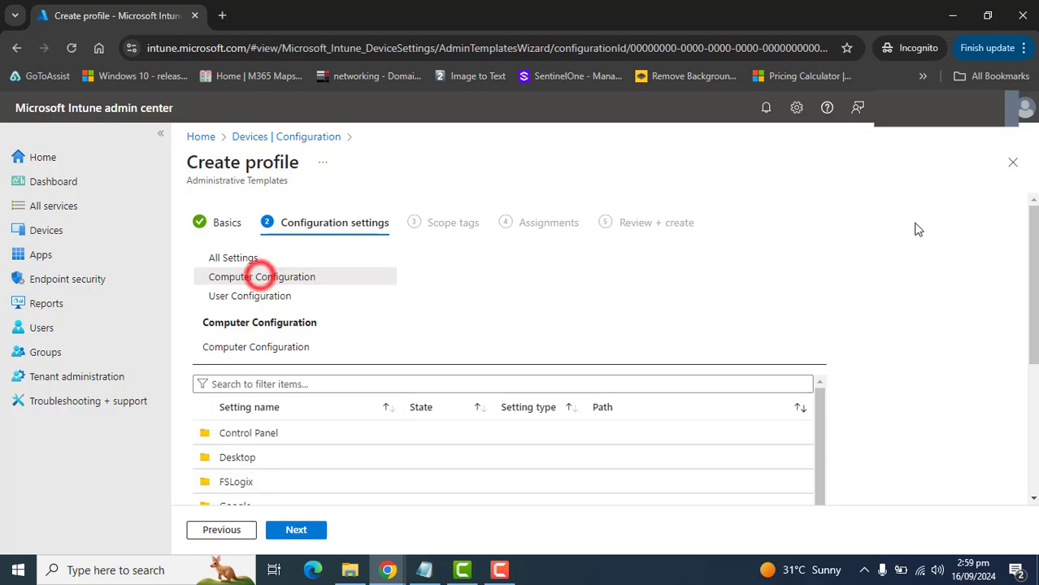
pyautogui.moveTo(1034, 264); pyautogui.dragTo(1034, 358)
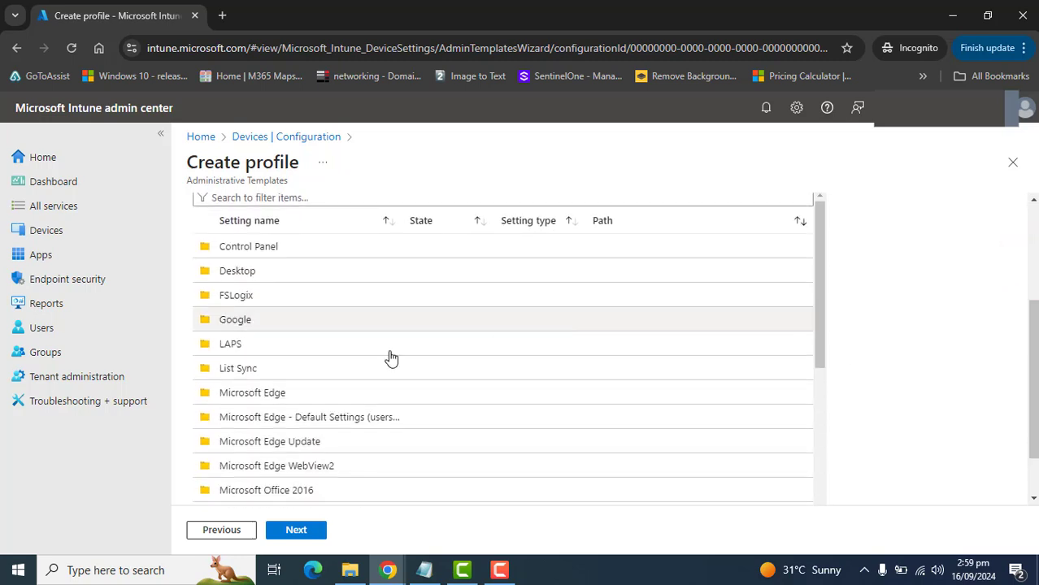
pyautogui.click(240, 322)
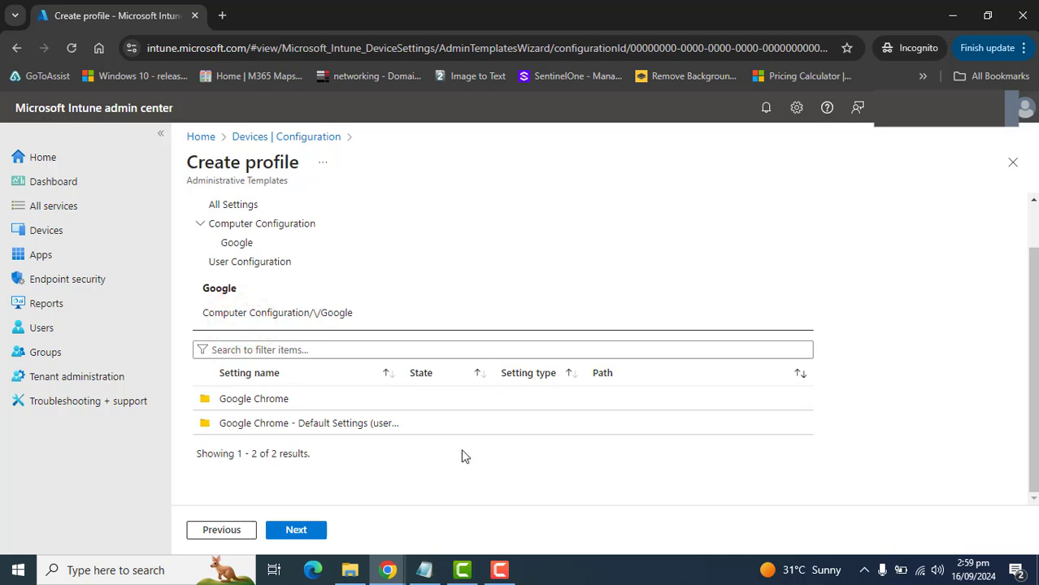
pyautogui.click(262, 400)
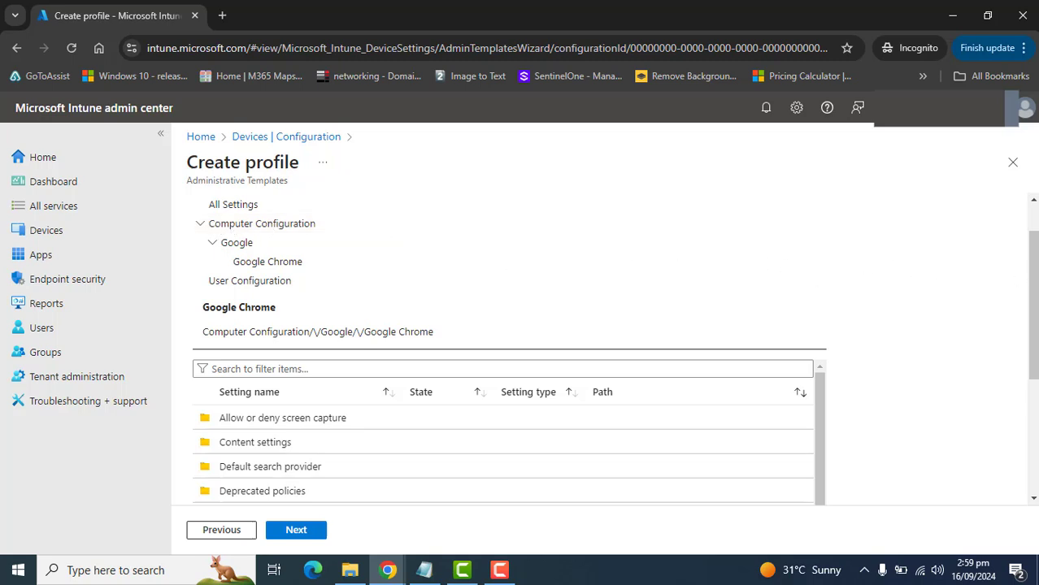
# - Filter the Google Chrome settings by "bookmark" and open the Managed Bookmarks setting
pyautogui.scroll(1, 1032, 247)
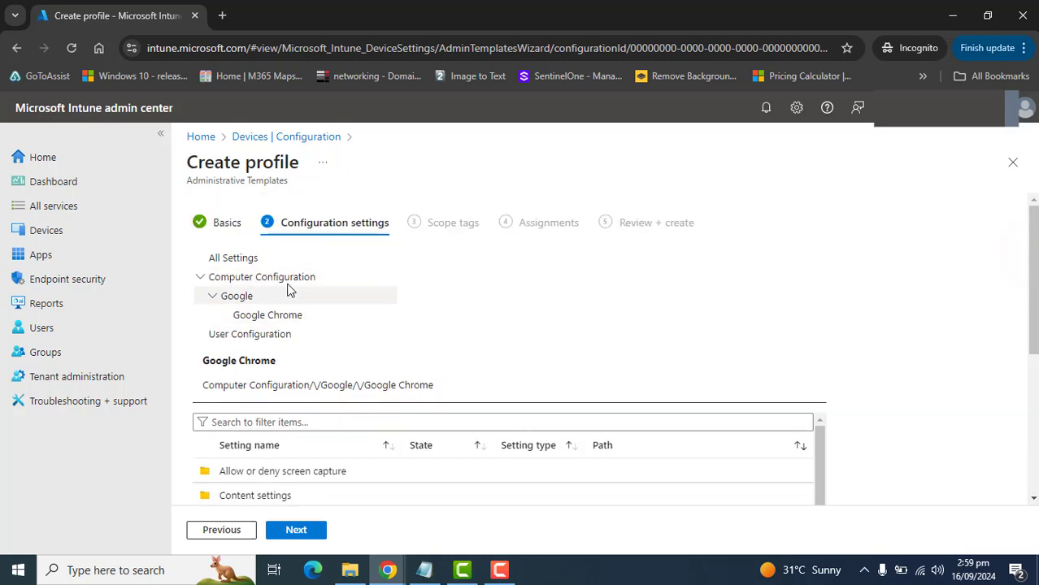
pyautogui.scroll(-3, 1032, 260)
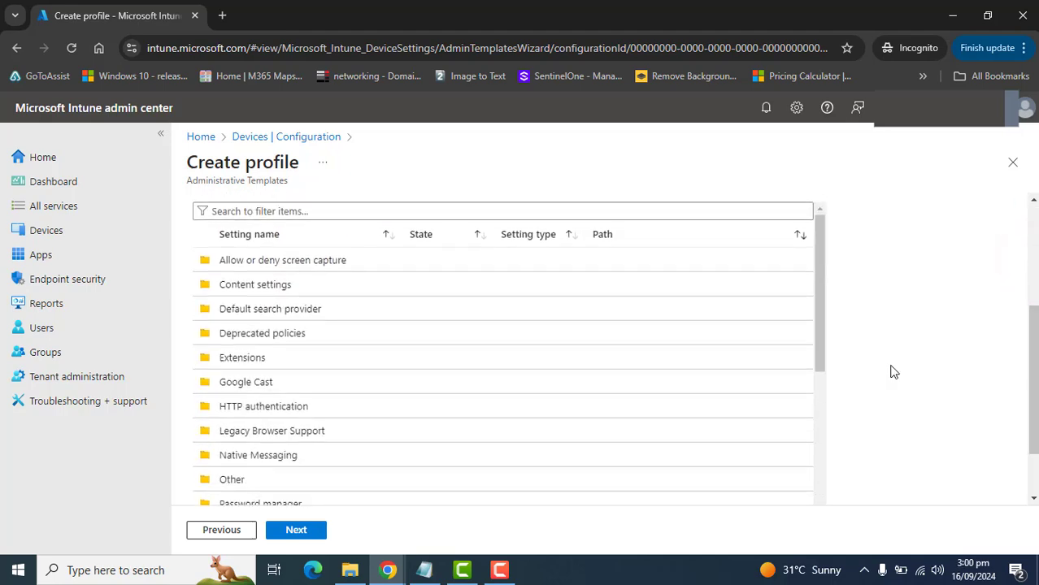
pyautogui.click(234, 210)
pyautogui.write('b')
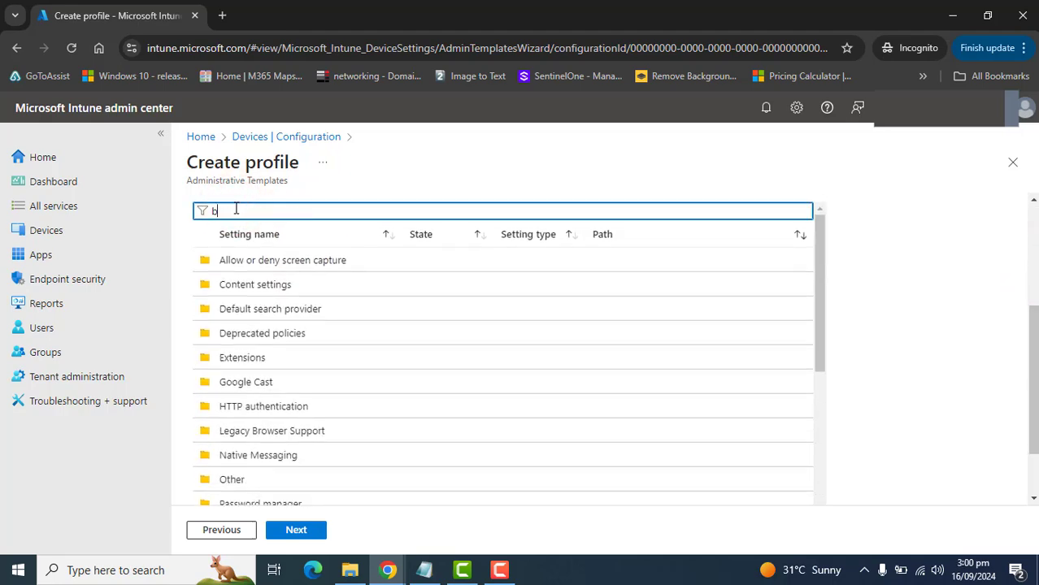
pyautogui.write('oOK')
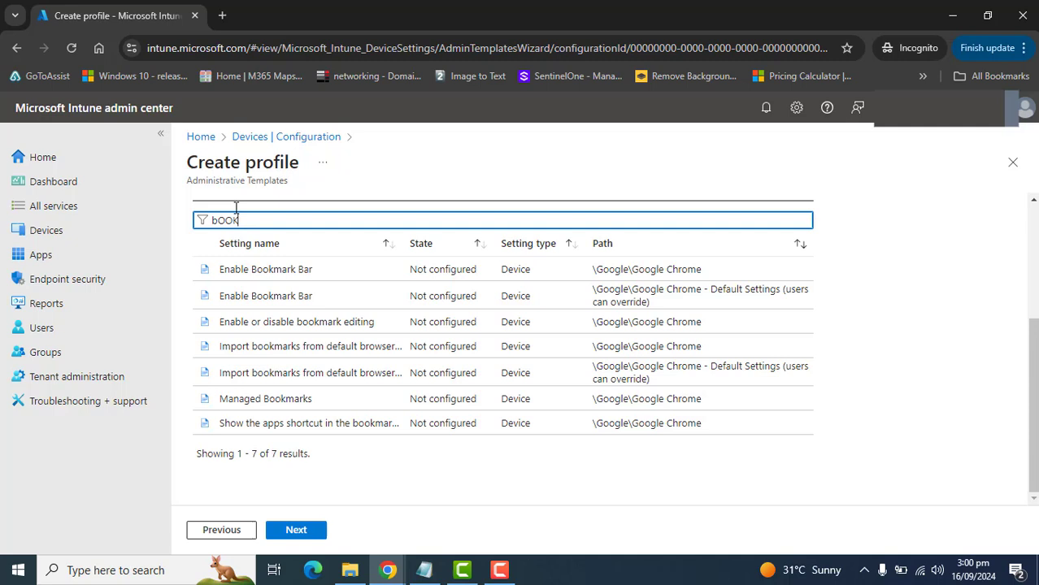
pyautogui.write('MARK')
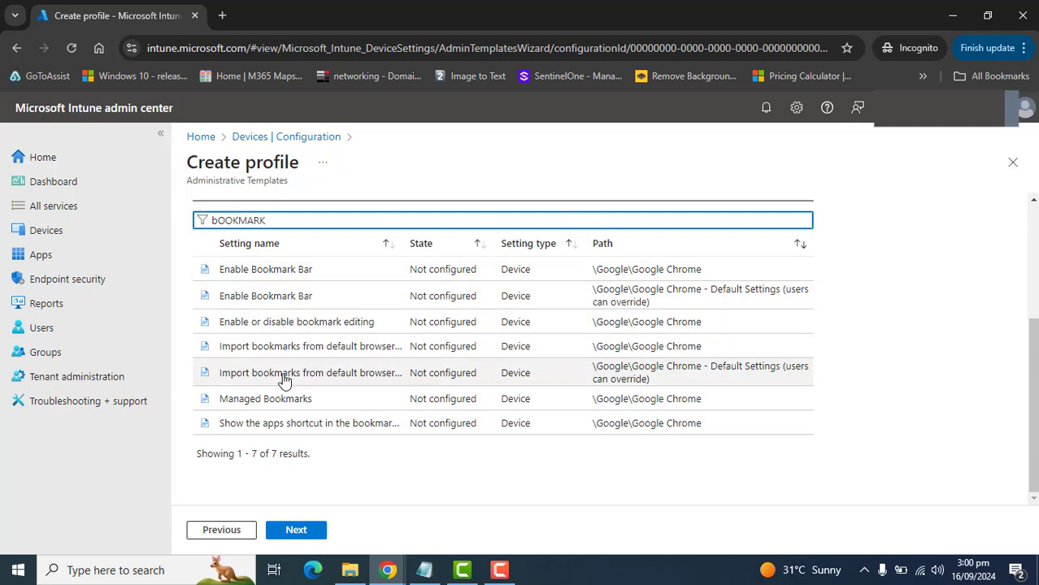
pyautogui.click(235, 406)
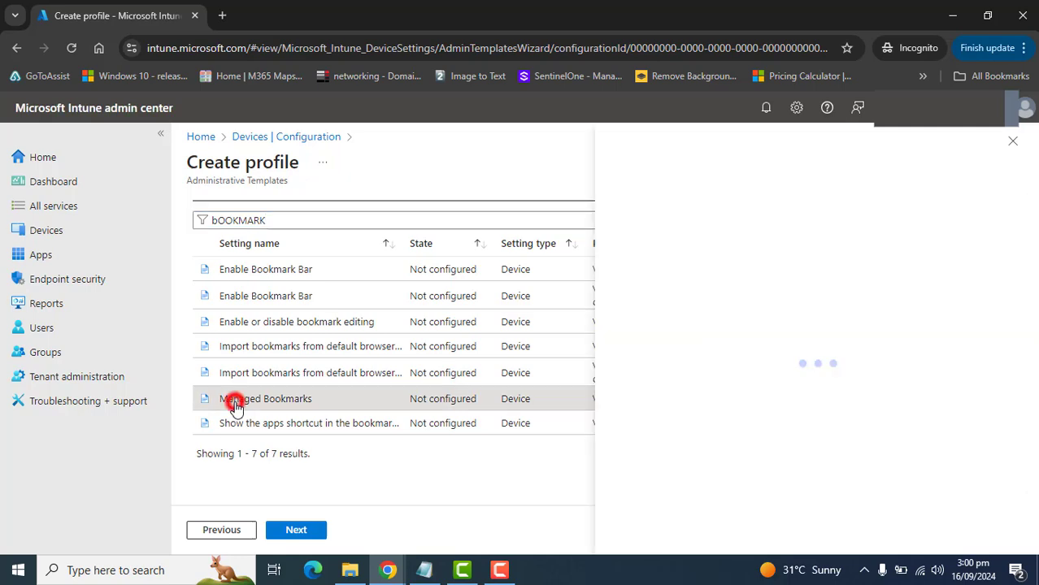
# - Review the Managed Bookmarks description and example value, and set the policy to Enabled
pyautogui.moveTo(1036, 252); pyautogui.dragTo(1022, 467)
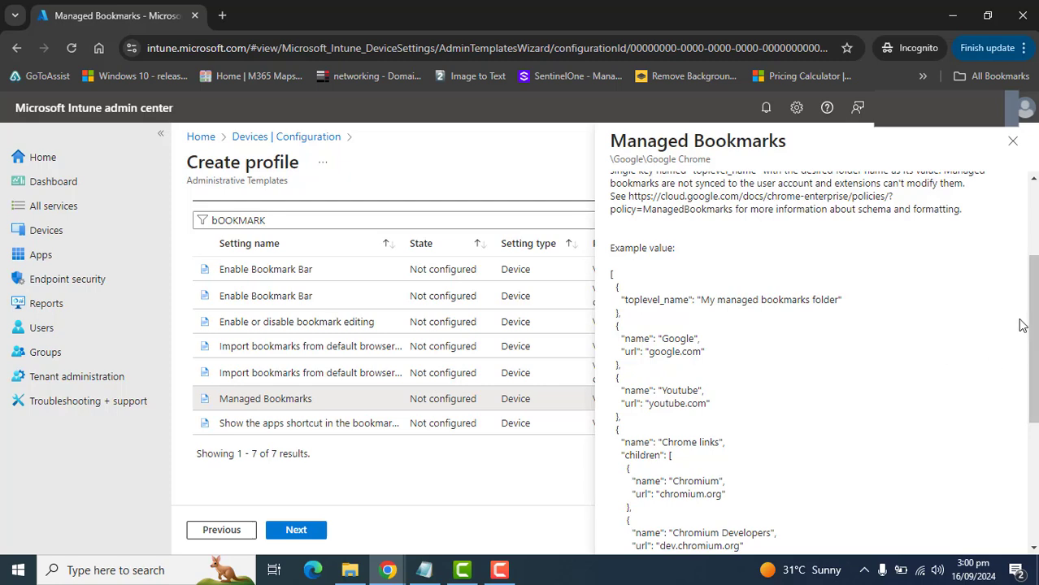
pyautogui.scroll(2, 1025, 309)
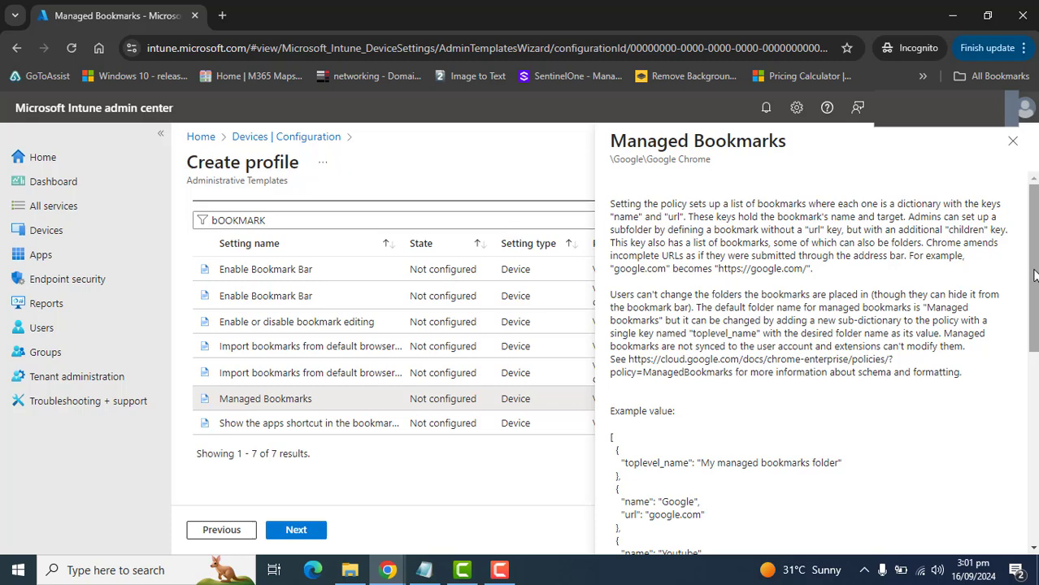
pyautogui.scroll(-6, 1033, 279)
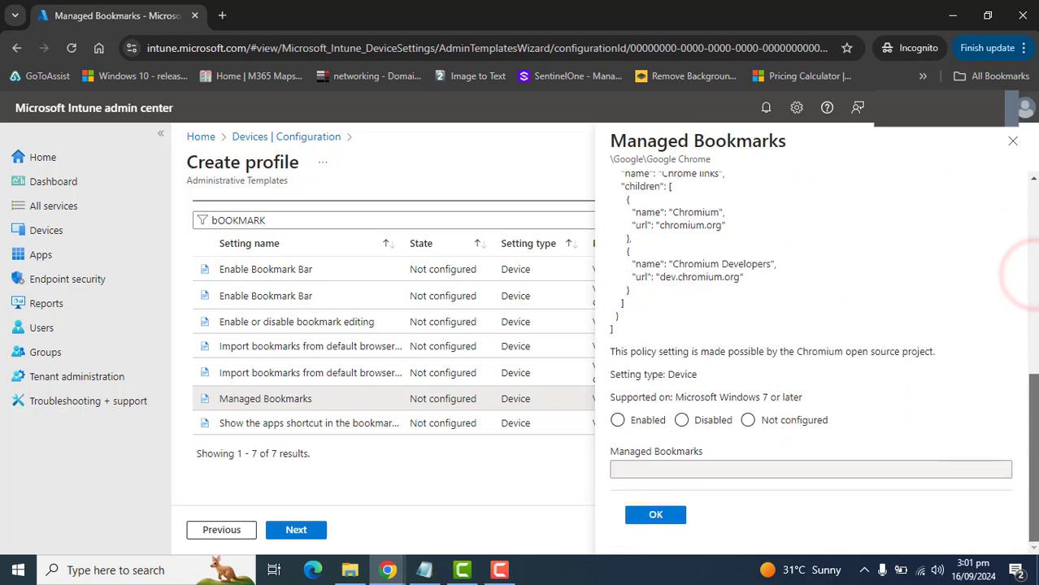
pyautogui.scroll(3, 1032, 365)
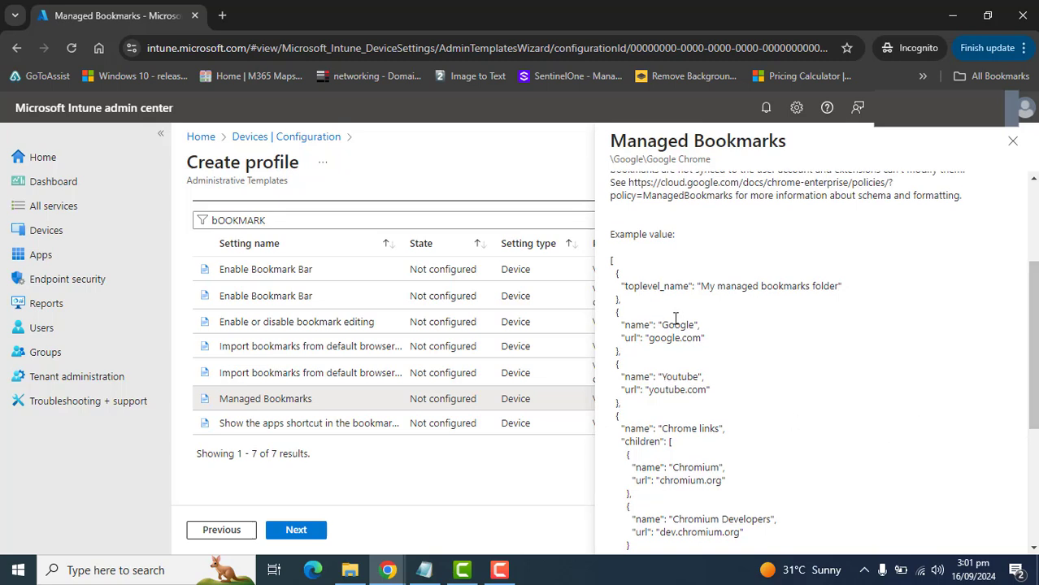
pyautogui.moveTo(611, 261); pyautogui.dragTo(628, 422)
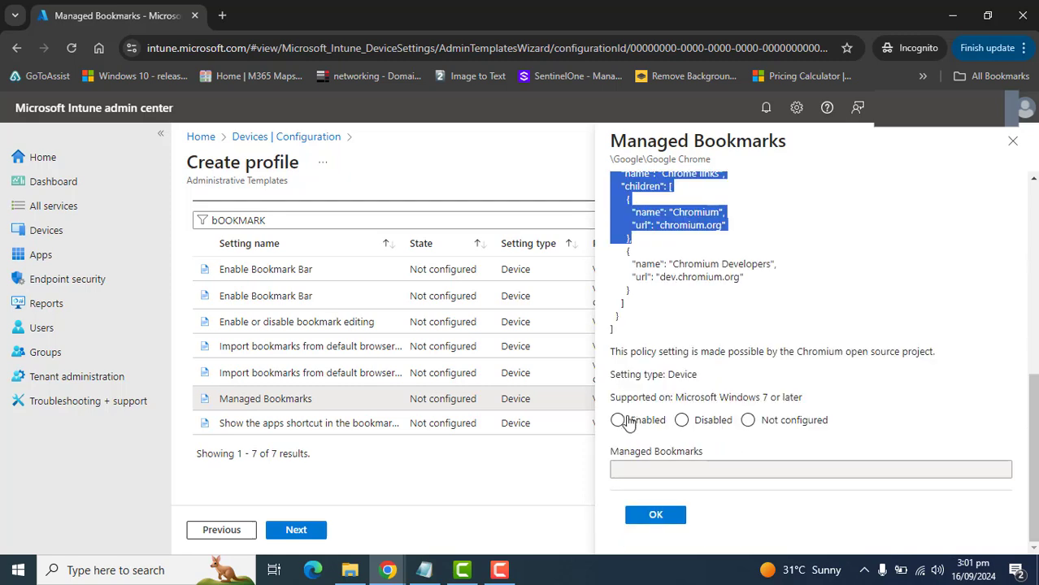
pyautogui.click(620, 420)
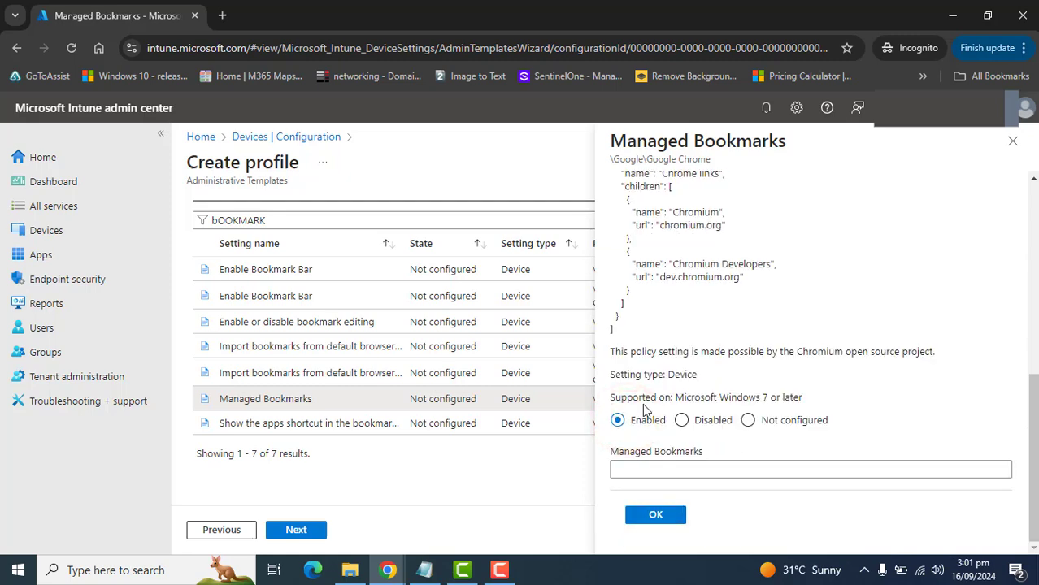
# - Copy the complete example JSON from the policy description and paste it as the Managed Bookmarks value
pyautogui.moveTo(1032, 416)
pyautogui.mouseDown()
pyautogui.moveTo(1026, 309)
pyautogui.moveTo(812, 302)
pyautogui.mouseUp()
pyautogui.moveTo(611, 281); pyautogui.dragTo(632, 436)
pyautogui.rightClick(623, 414)
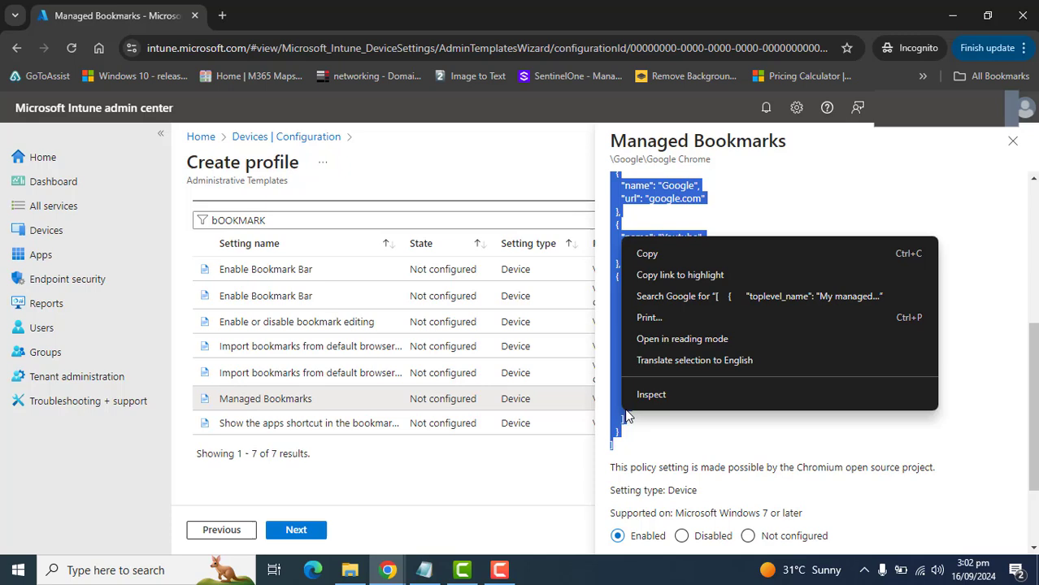
pyautogui.click(646, 251)
pyautogui.moveTo(1032, 358); pyautogui.dragTo(1021, 414)
pyautogui.click(733, 465)
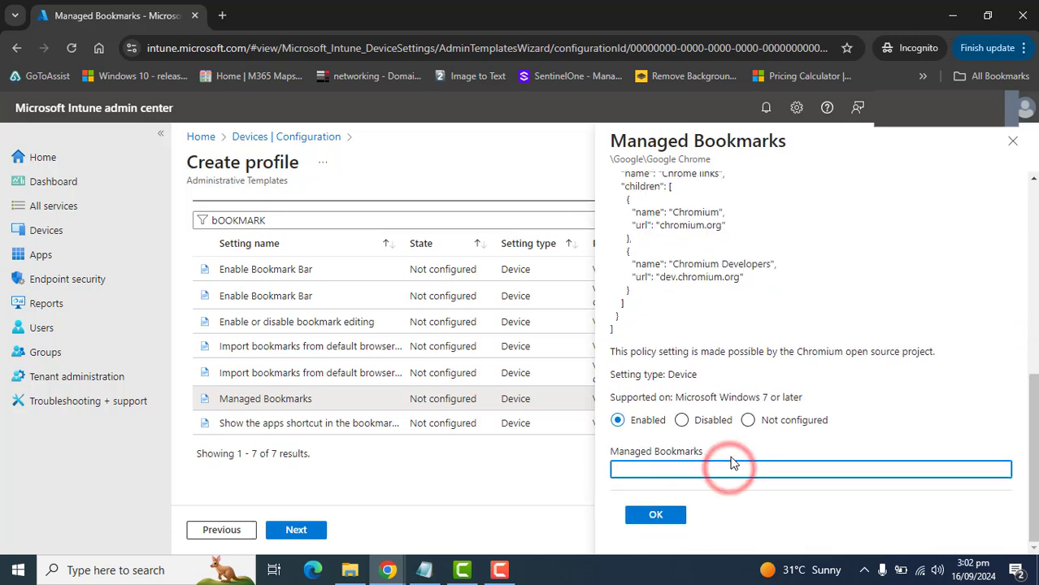
pyautogui.hotkey('ctrl', 'v')
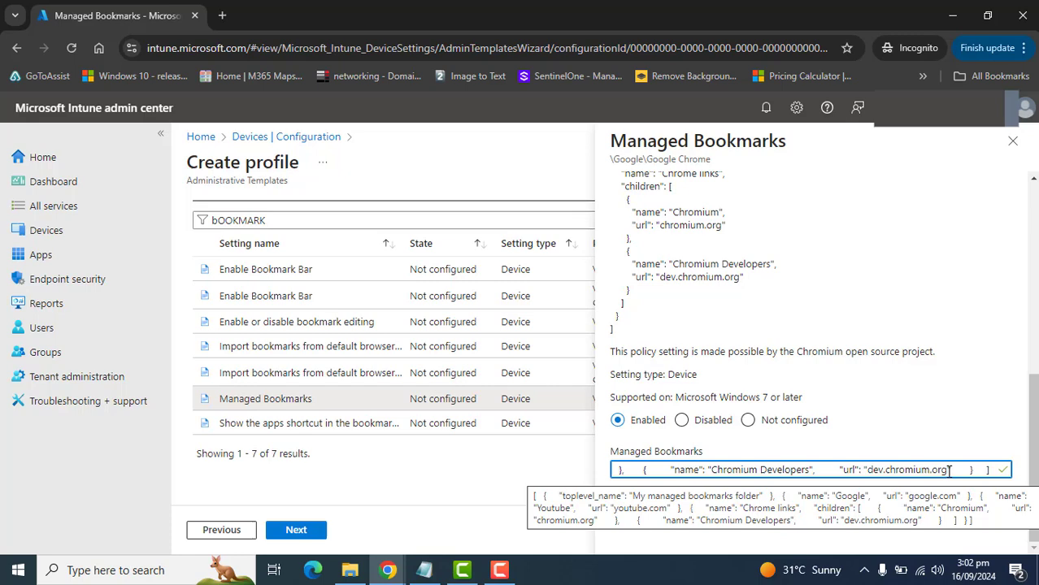
# - Select the Managed Bookmarks value, switch to Notepad, and replace all its XML text with the copied bookmarks JSON
pyautogui.moveTo(948, 470); pyautogui.dragTo(873, 471)
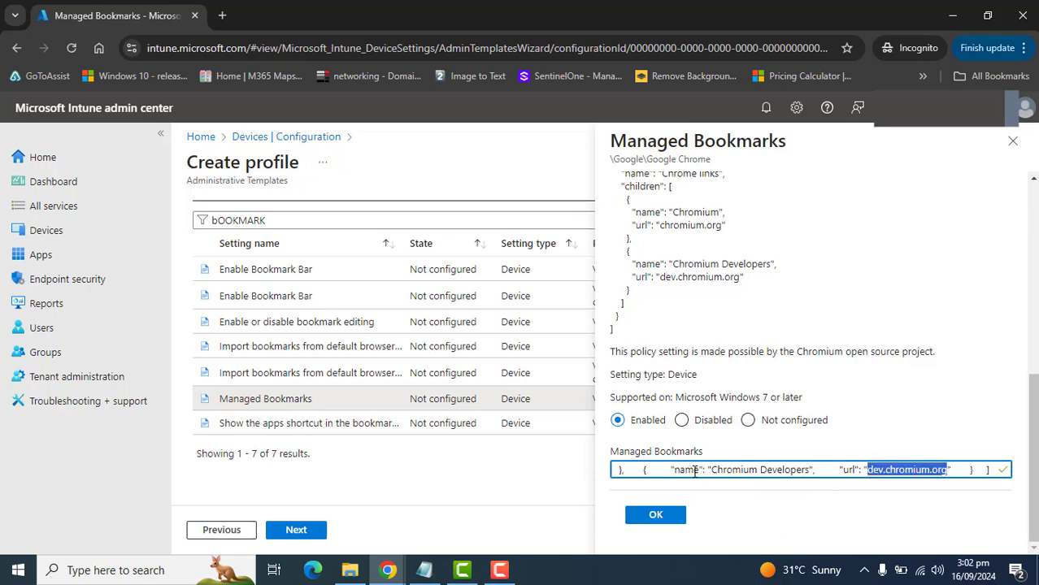
pyautogui.click(1018, 469)
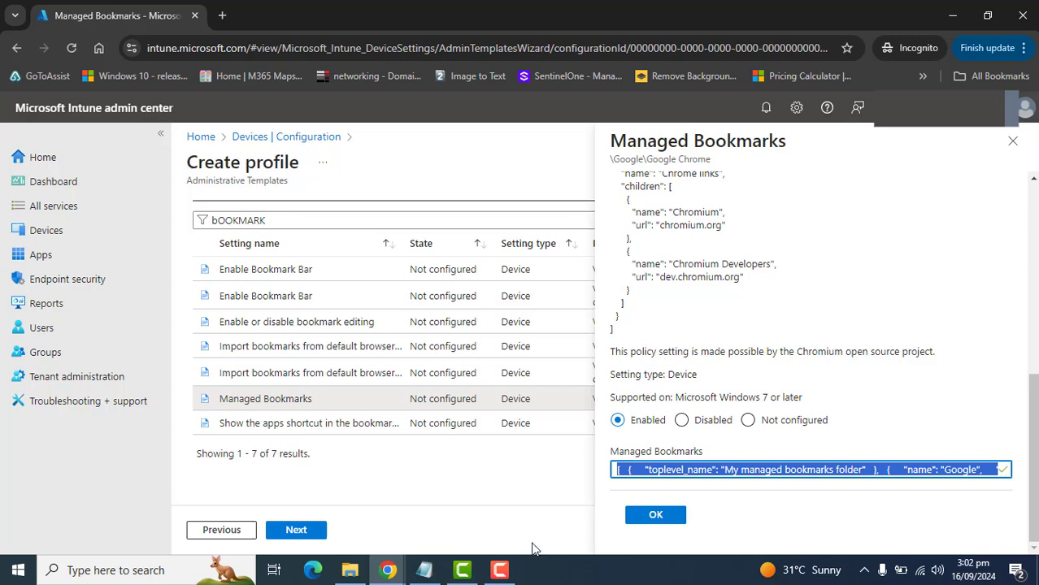
pyautogui.click(423, 570)
pyautogui.click(399, 422)
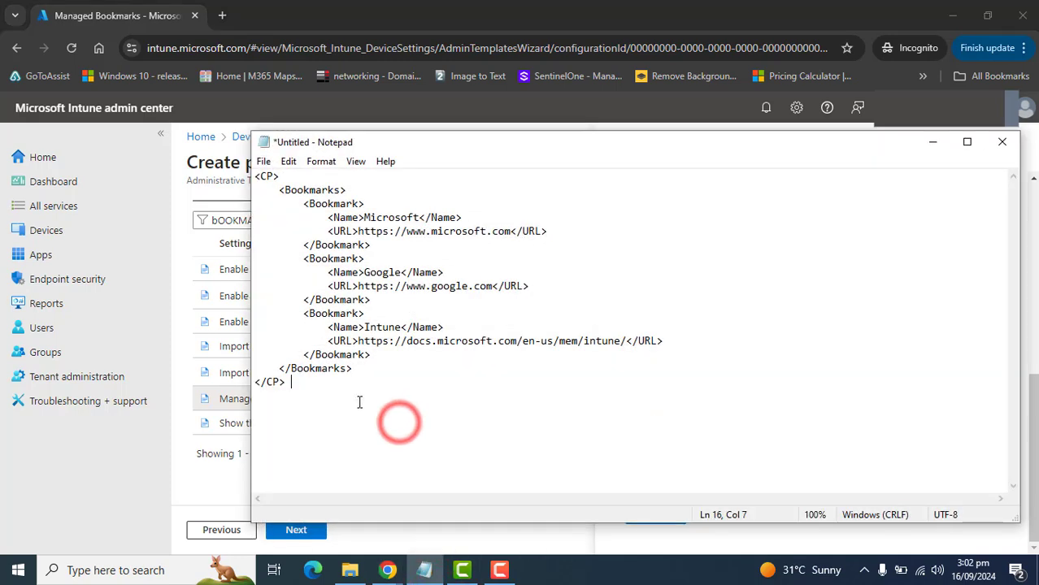
pyautogui.moveTo(332, 399); pyautogui.dragTo(262, 172)
pyautogui.click(704, 264)
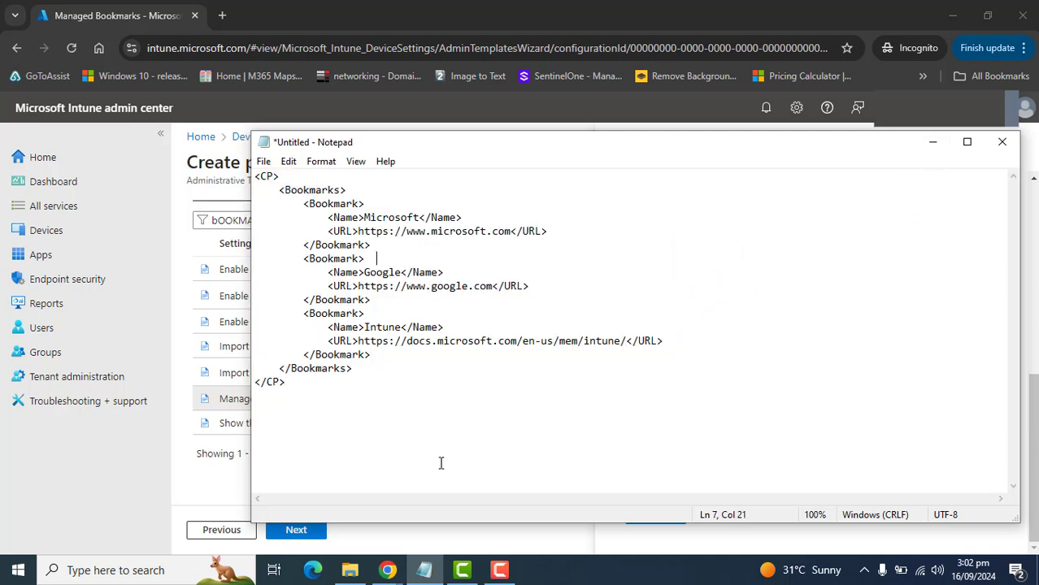
pyautogui.moveTo(661, 394); pyautogui.dragTo(205, 154)
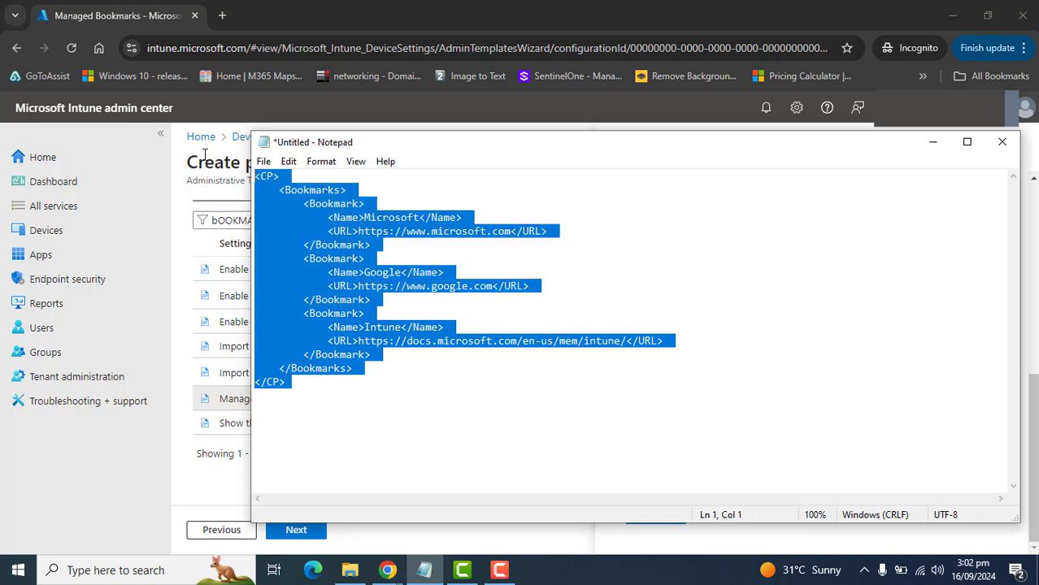
pyautogui.hotkey('ctrl', 'v')
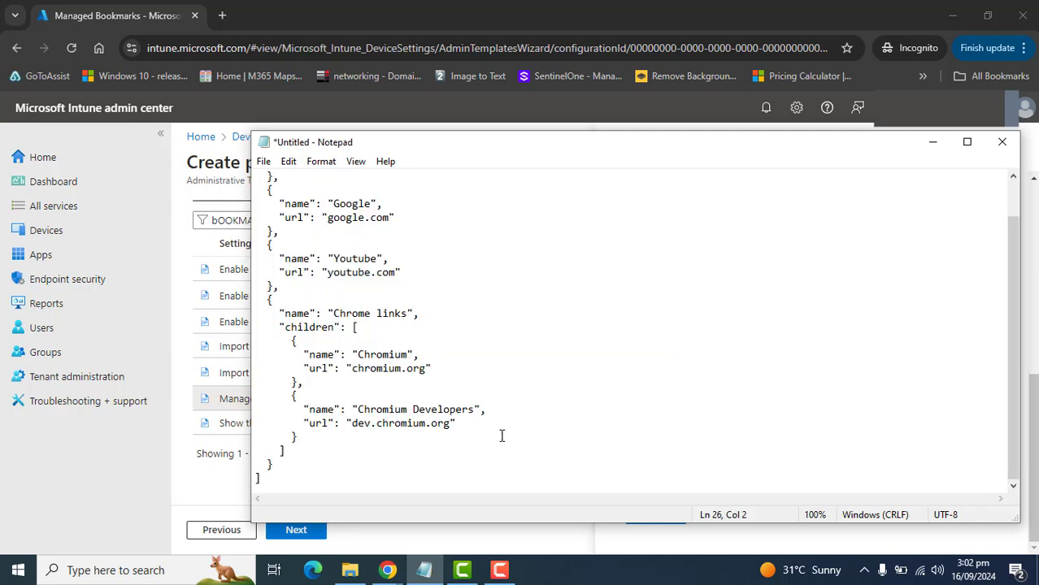
# - Copy the whole bookmarks JSON from Notepad, paste it over the Managed Bookmarks value in Intune, and save the setting
pyautogui.moveTo(450, 422); pyautogui.dragTo(360, 428)
pyautogui.moveTo(424, 369); pyautogui.dragTo(340, 368)
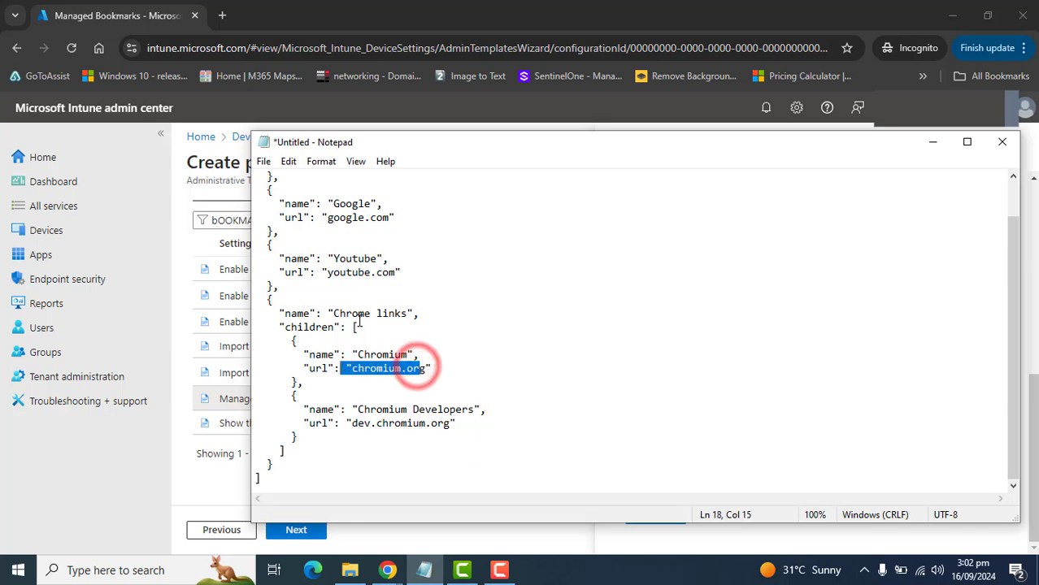
pyautogui.click(376, 301)
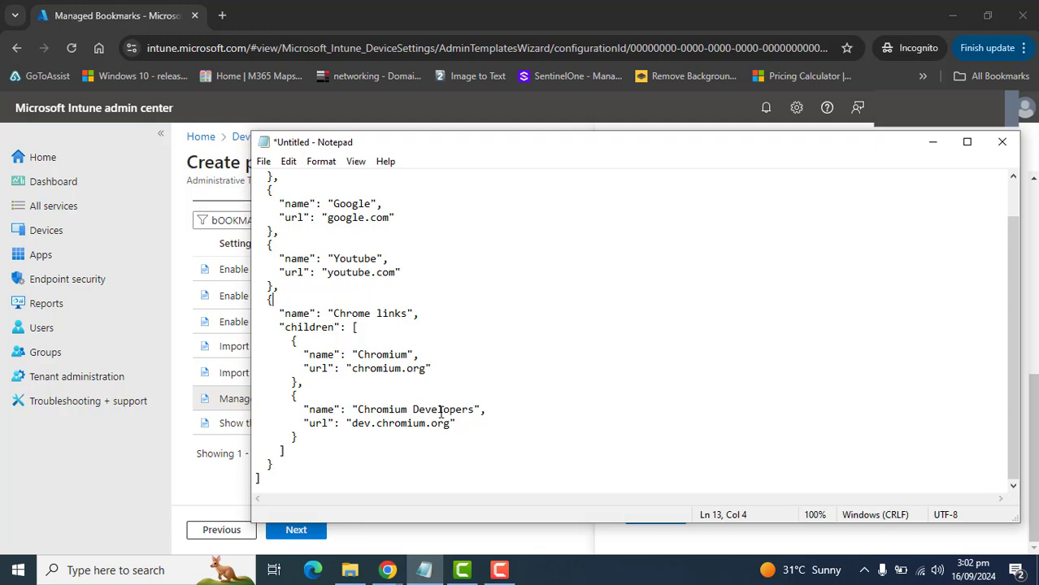
pyautogui.hotkey('ctrl', 'a')
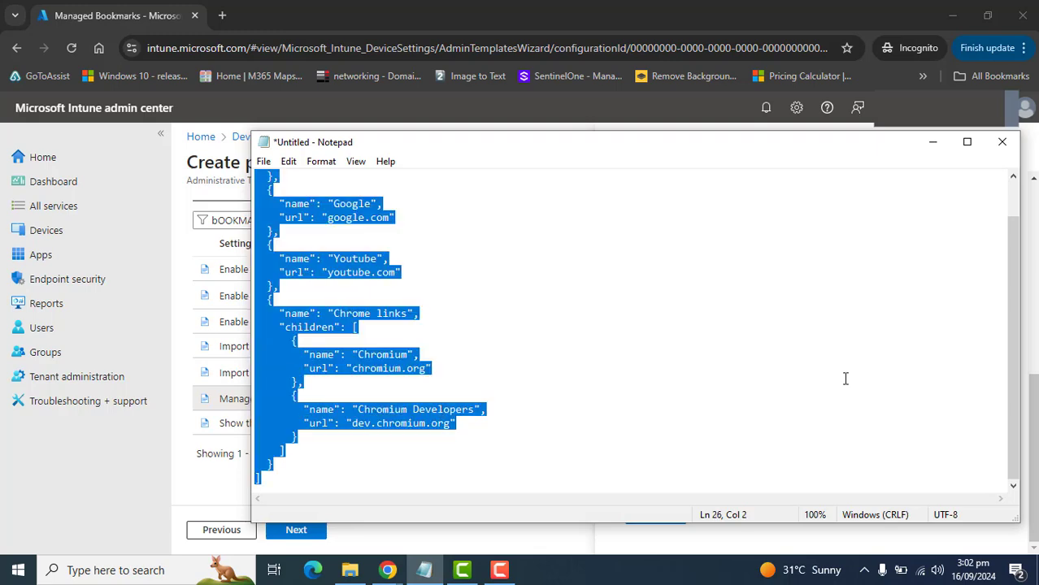
pyautogui.click(932, 141)
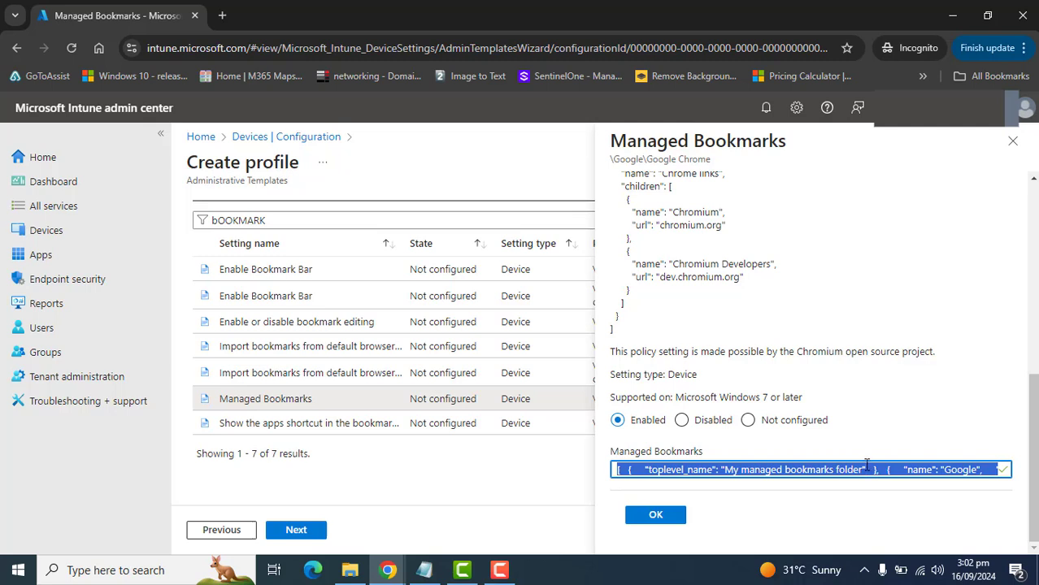
pyautogui.hotkey('ctrl', 'v')
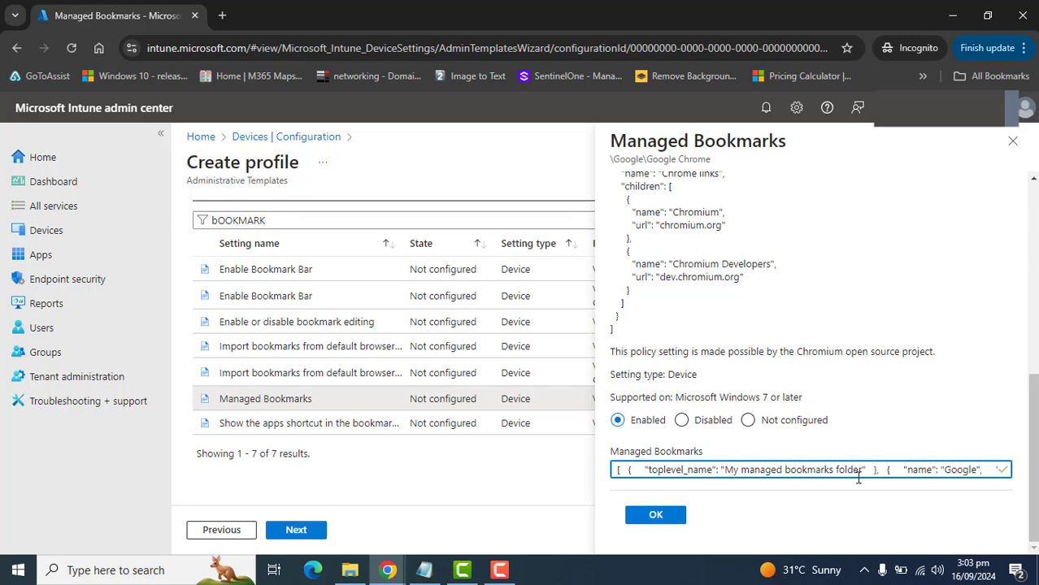
pyautogui.click(674, 518)
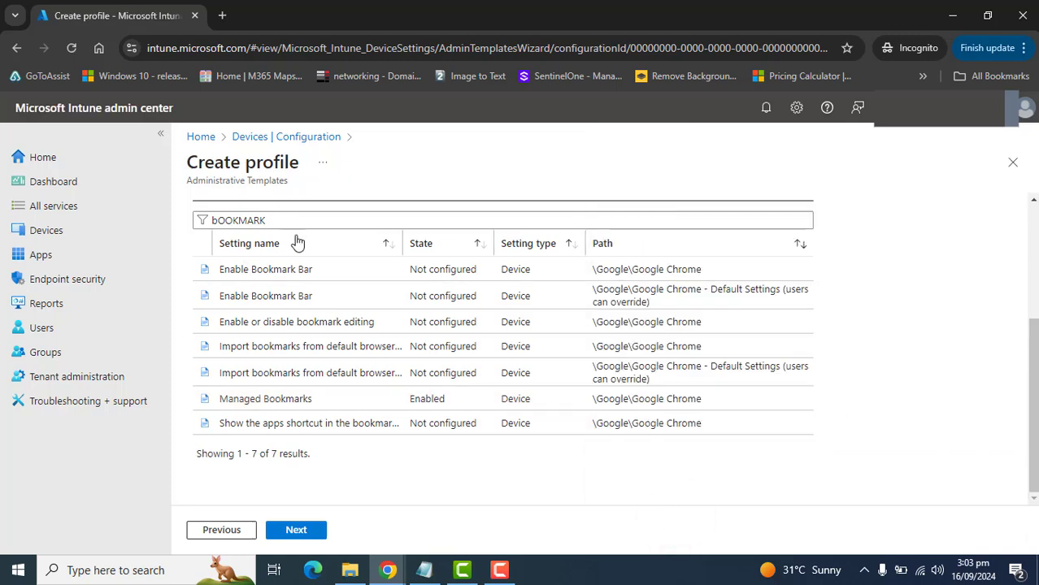
# - Check the Managed Bookmarks entry in the settings list and change the filter text to "ACTION"
pyautogui.moveTo(452, 400); pyautogui.dragTo(907, 389)
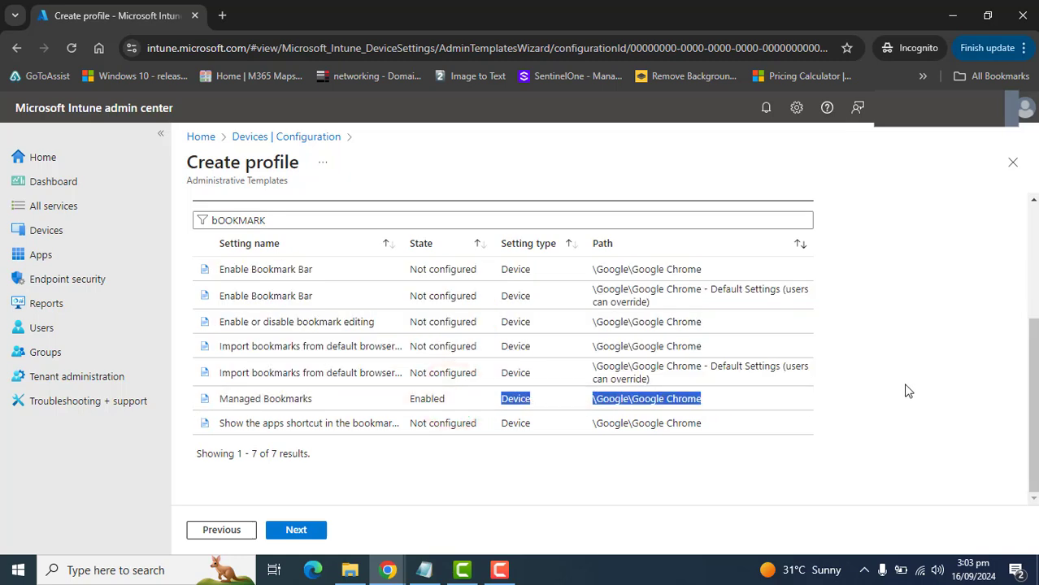
pyautogui.click(920, 384)
pyautogui.doubleClick(299, 215)
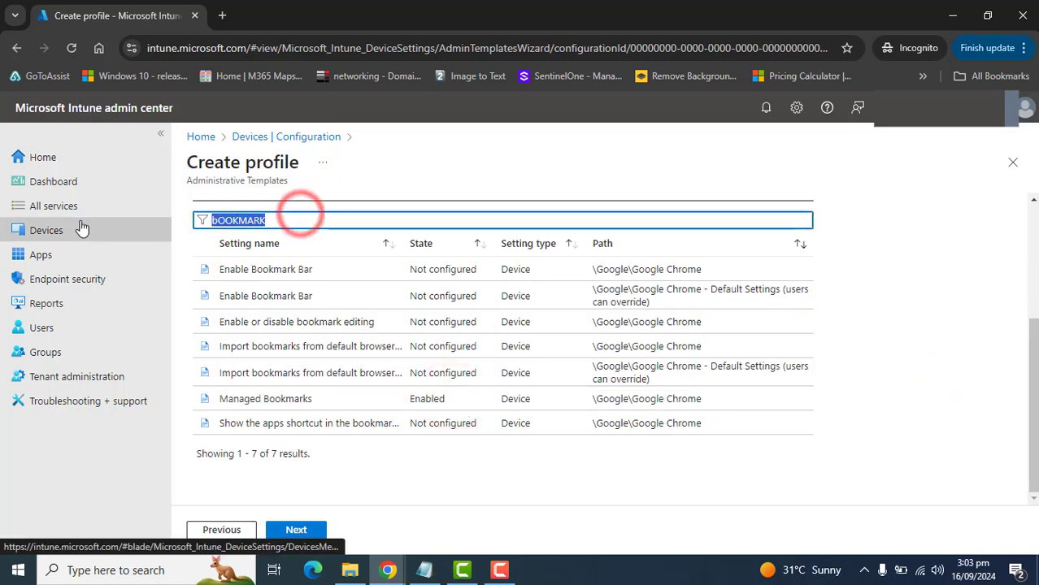
pyautogui.write('ACTION')
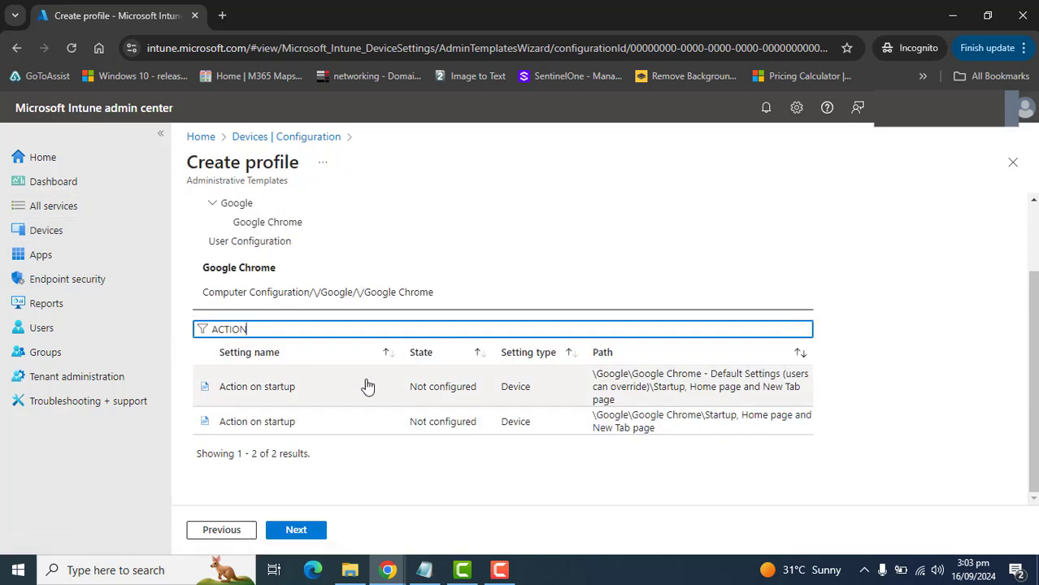
# - Enable the Action on startup setting under Google Chrome\Startup, Home page and New Tab page with "Restore the last session" and save it
pyautogui.click(260, 419)
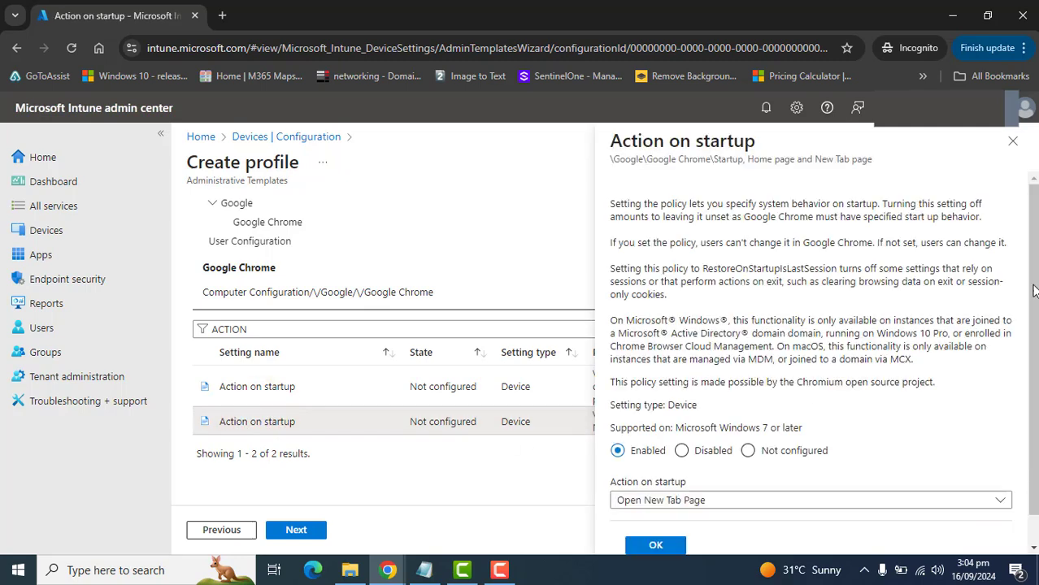
pyautogui.moveTo(1033, 284); pyautogui.dragTo(1033, 319)
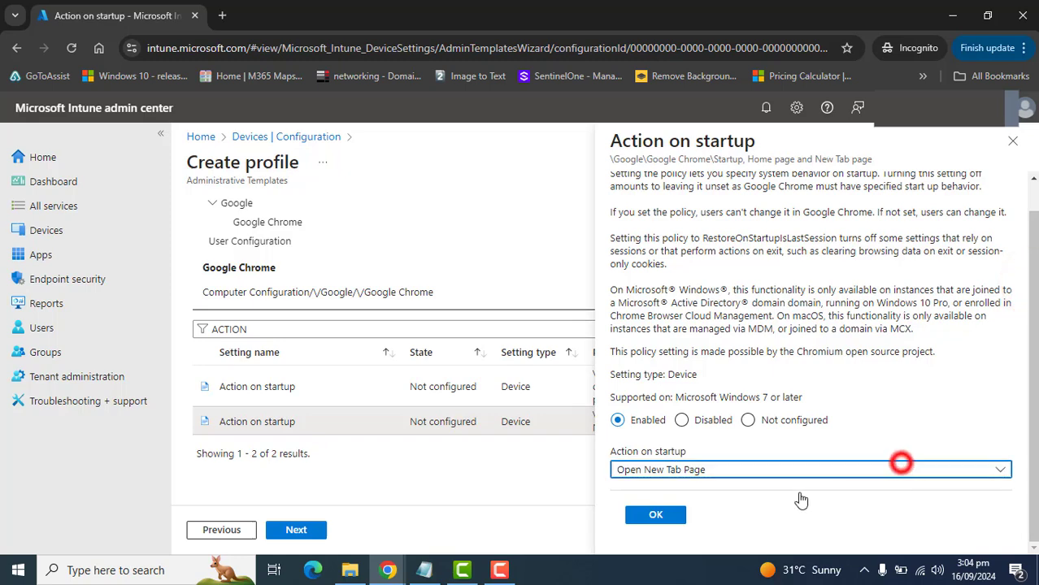
pyautogui.click(993, 475)
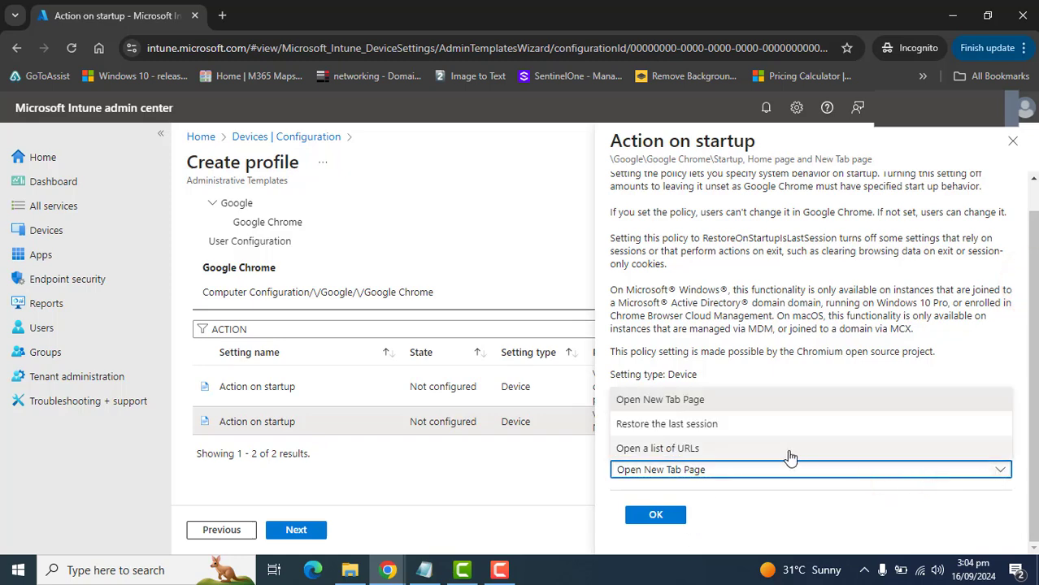
pyautogui.click(689, 426)
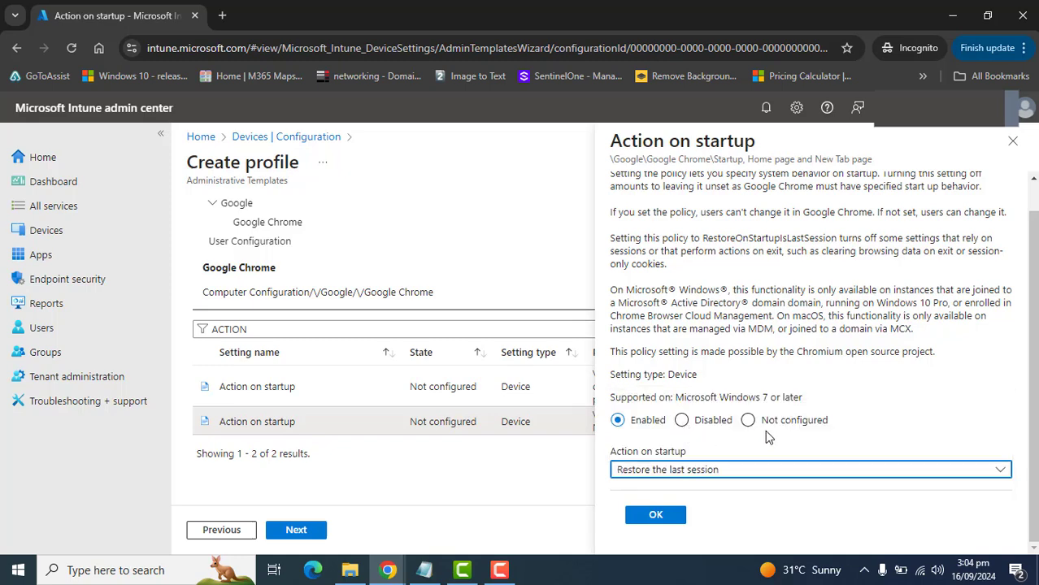
pyautogui.scroll(1, 1032, 309)
pyautogui.click(655, 514)
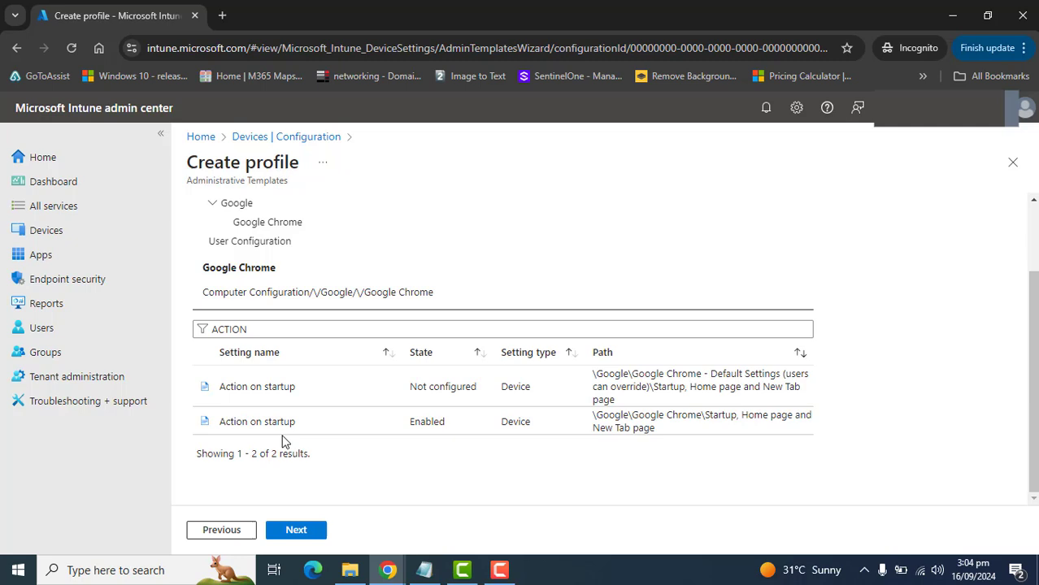
pyautogui.moveTo(478, 420); pyautogui.dragTo(204, 429)
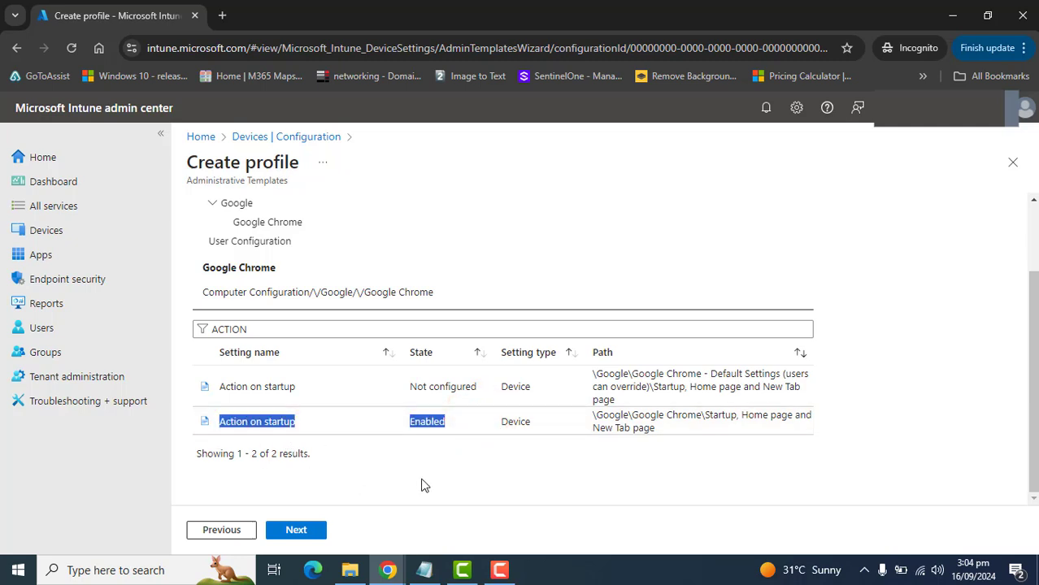
pyautogui.click(549, 462)
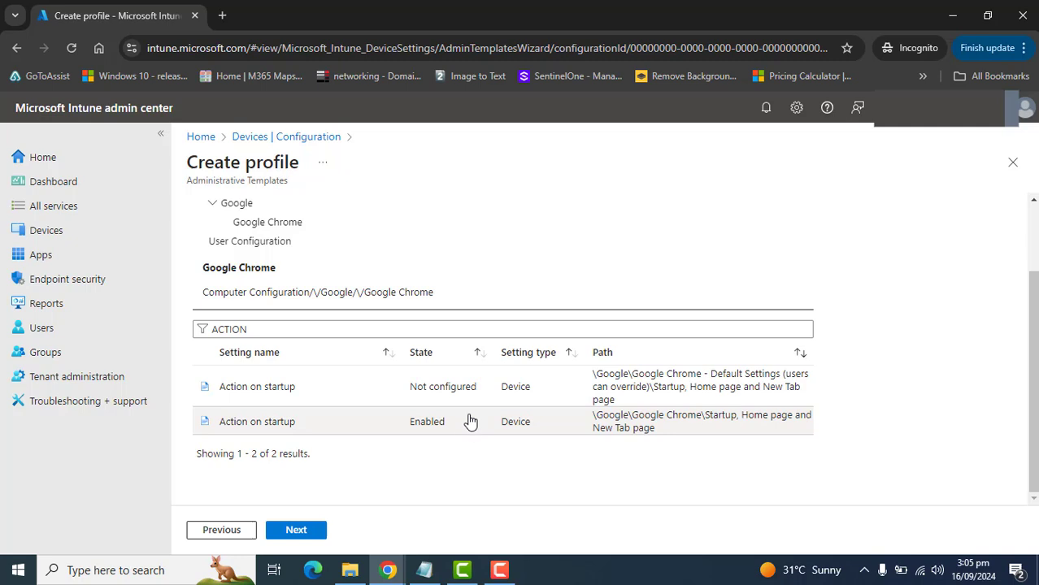
# - Filter the settings by "PASSWORD" and set "Enable saving passwords to the password manager" under Google Chrome\Password manager to Disabled
pyautogui.doubleClick(282, 331)
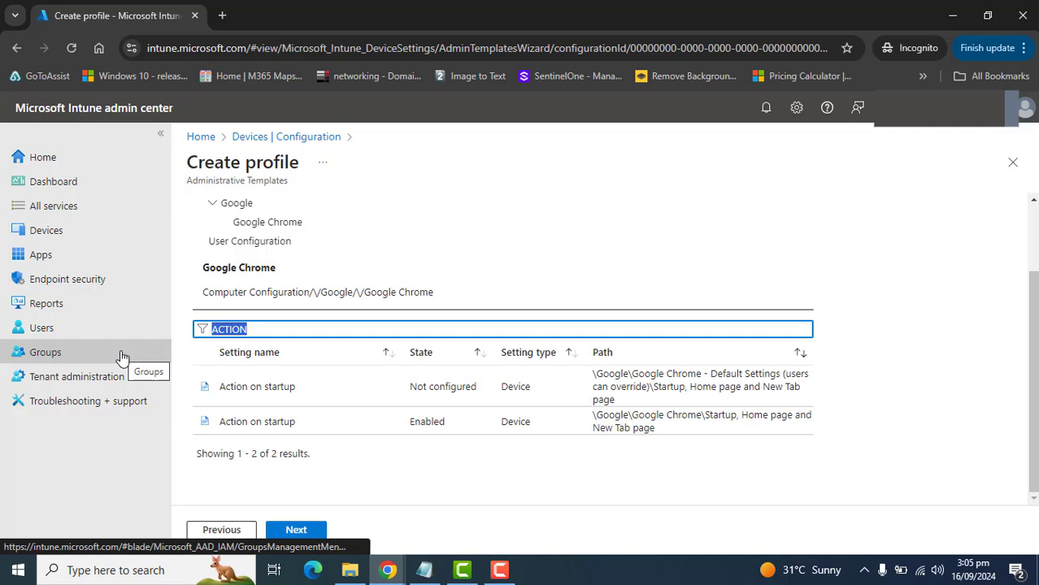
pyautogui.write('PASSWORD')
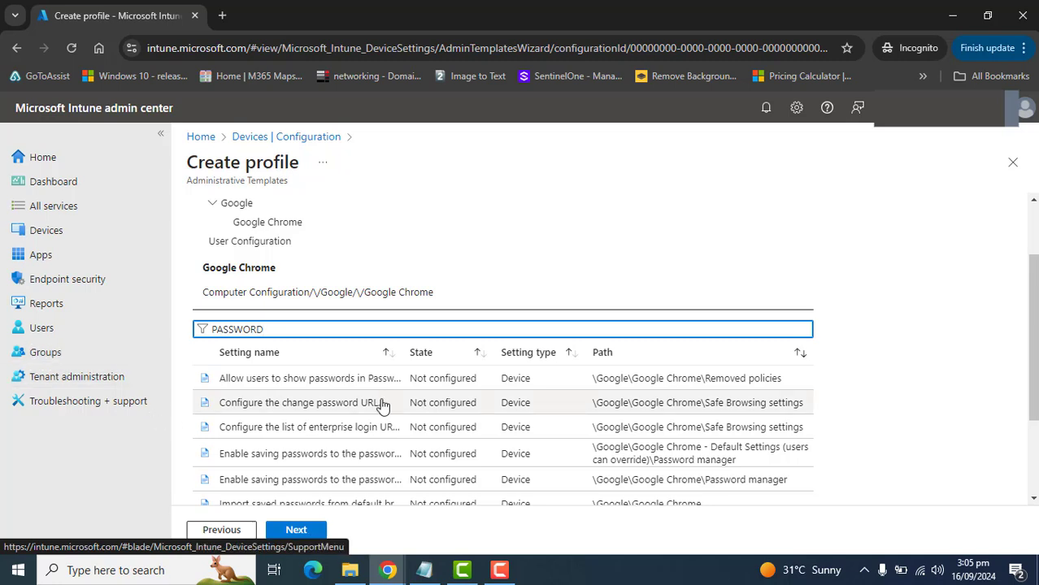
pyautogui.click(295, 480)
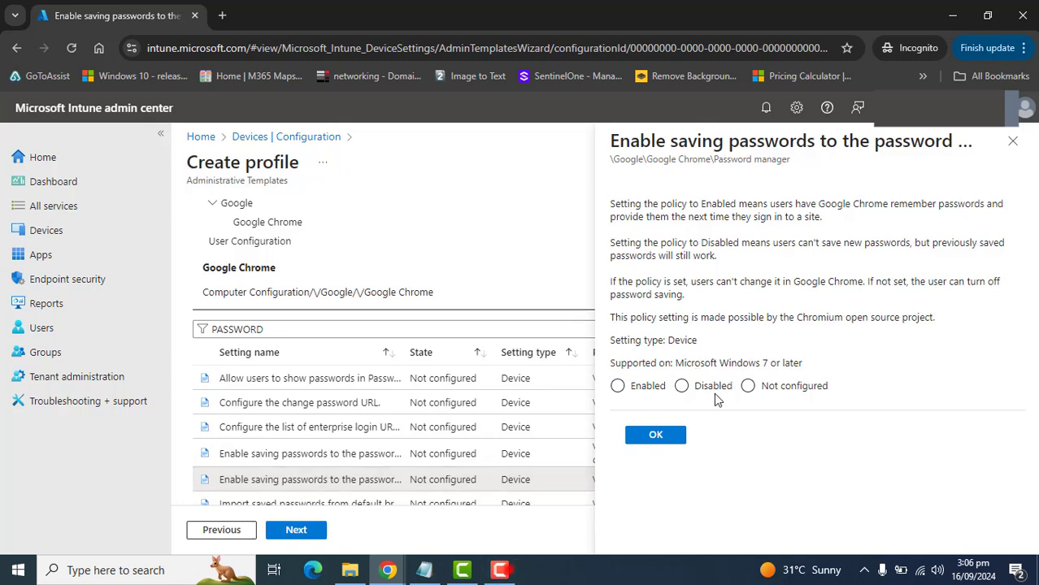
pyautogui.click(690, 389)
pyautogui.click(659, 439)
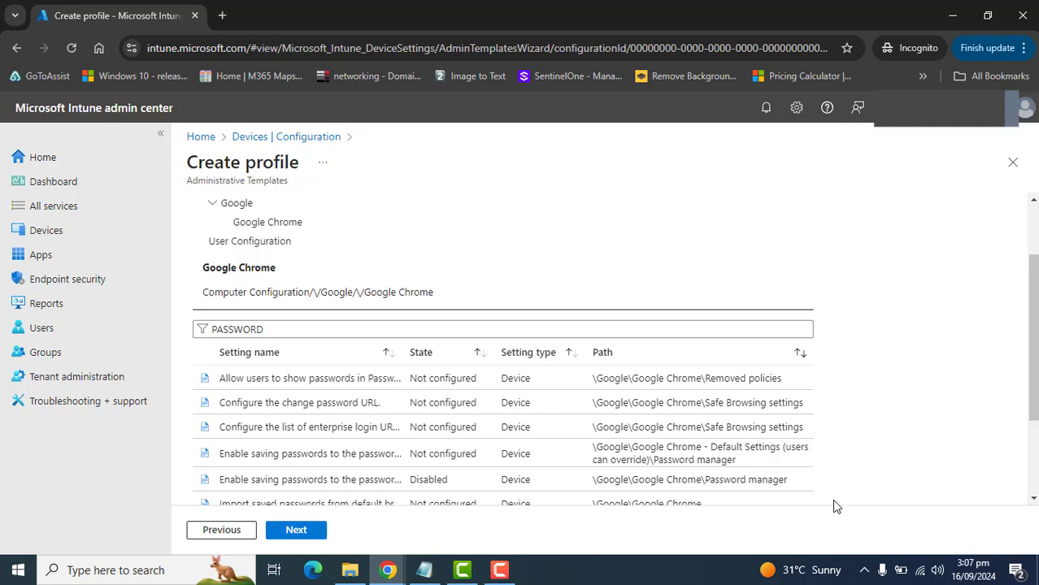
# - Filter by "DOWNLOAD" and enable the Default Settings (users can override) version of Allow download restrictions with "Block malicious downloads. Recommended."
pyautogui.moveTo(282, 330); pyautogui.dragTo(11, 347)
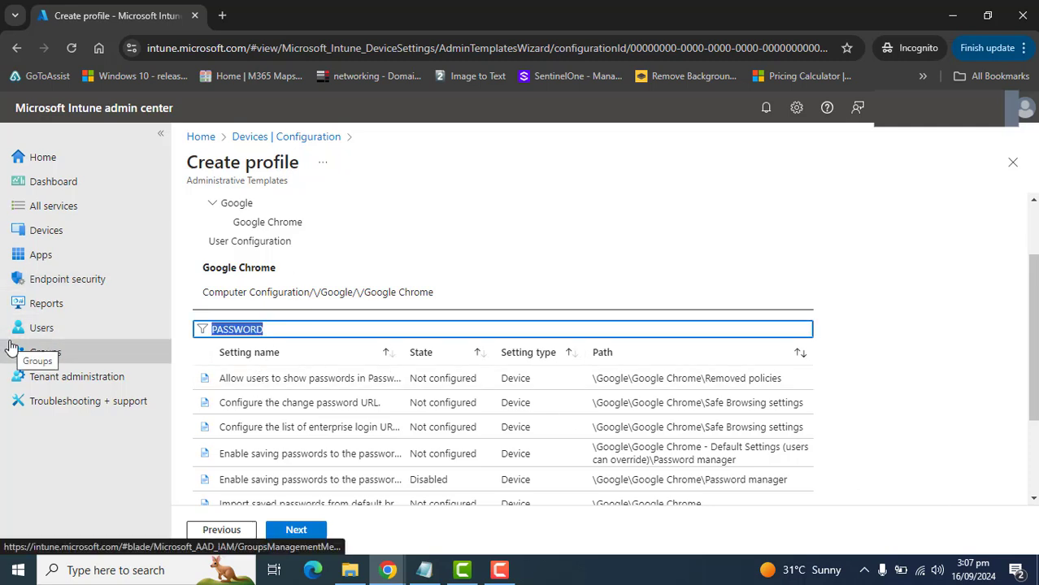
pyautogui.write('DOWNLOAD')
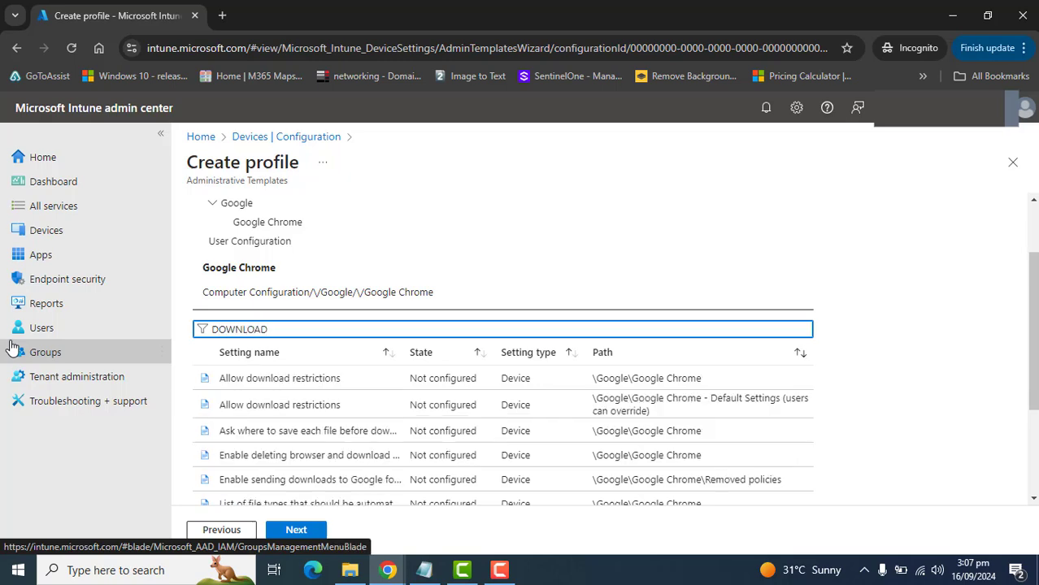
pyautogui.click(691, 405)
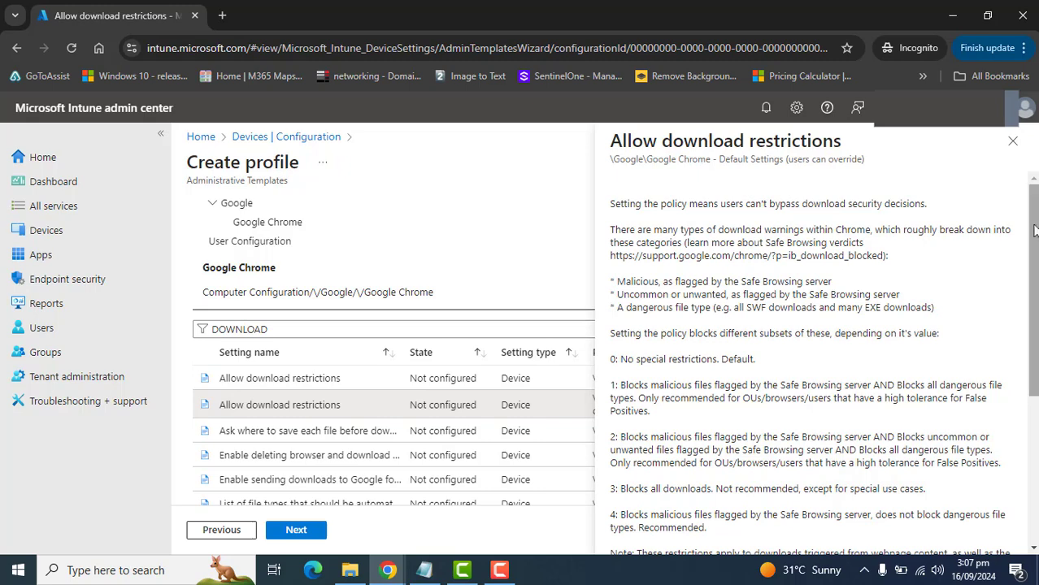
pyautogui.moveTo(1034, 236); pyautogui.dragTo(918, 405)
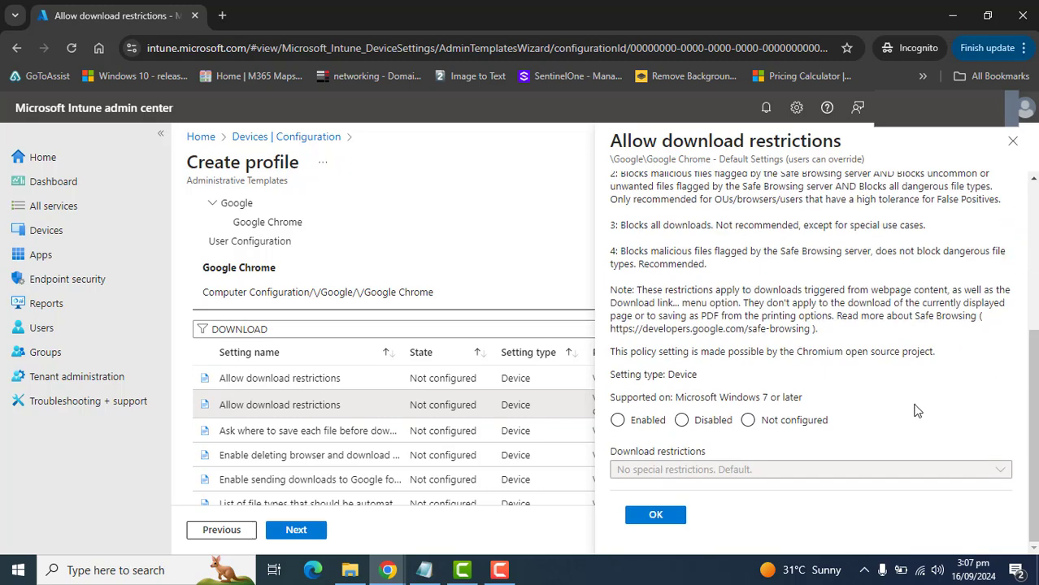
pyautogui.click(637, 420)
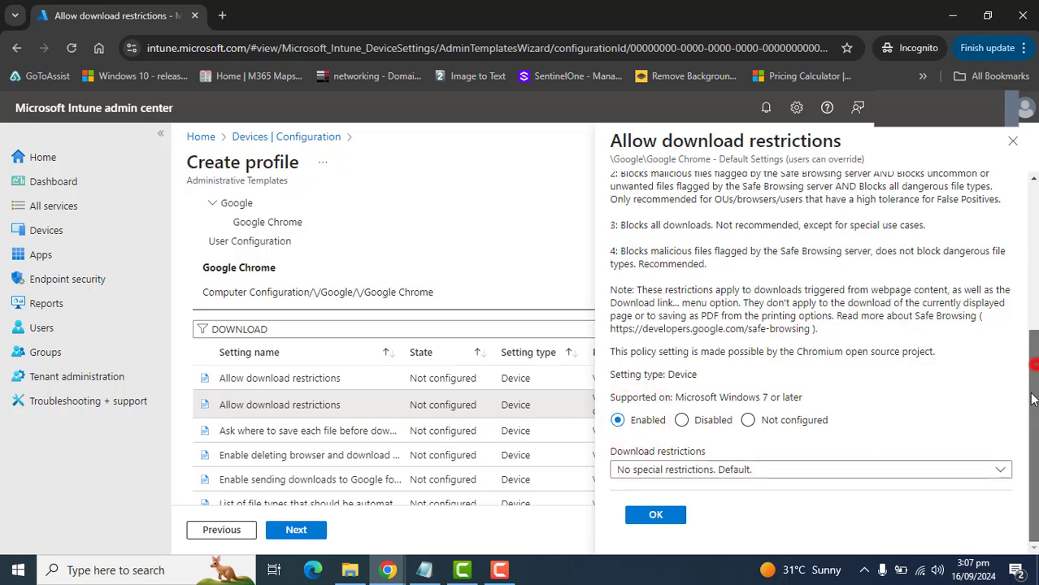
pyautogui.click(748, 469)
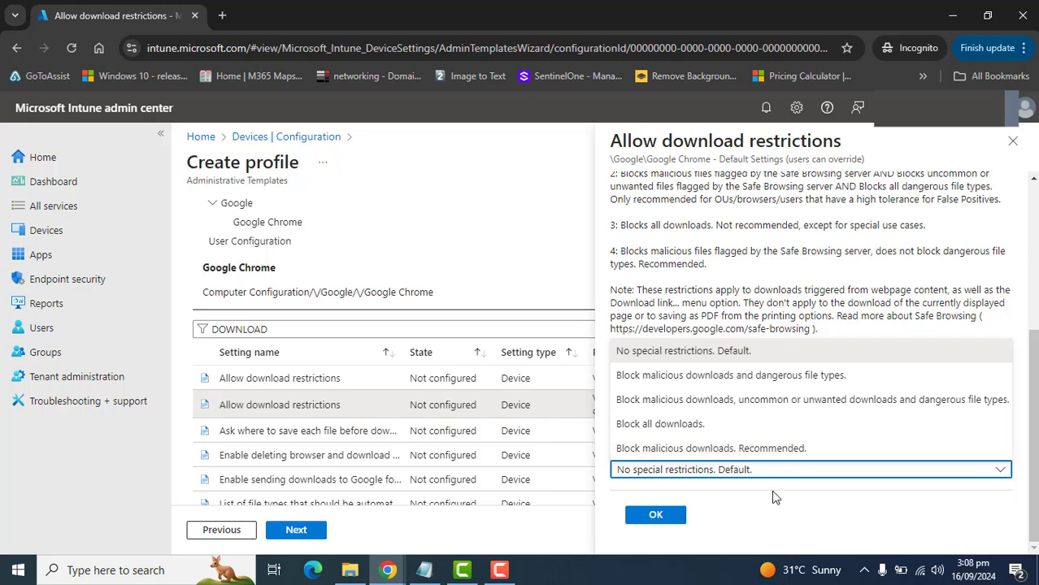
pyautogui.click(715, 449)
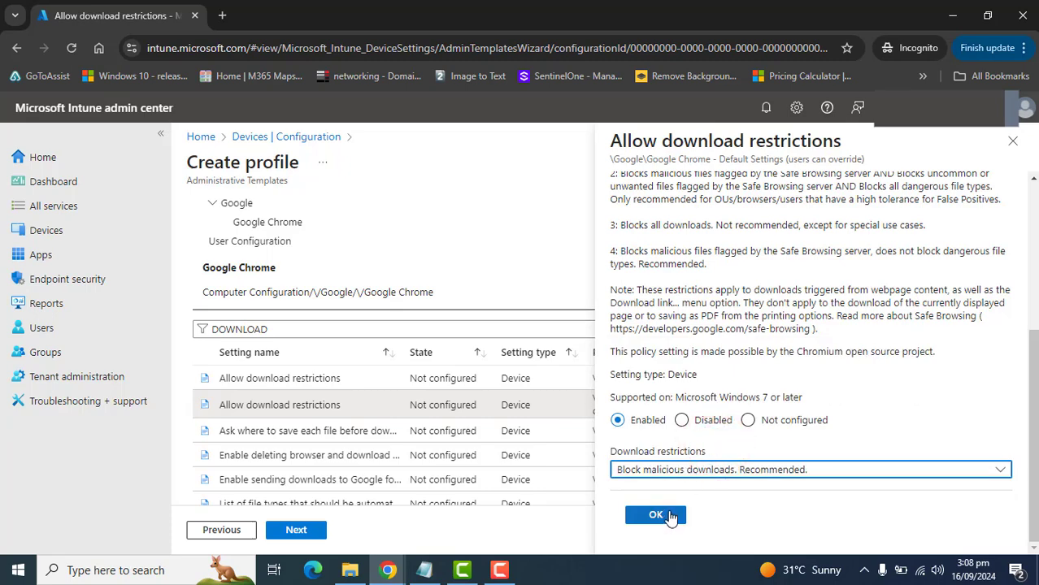
pyautogui.click(667, 516)
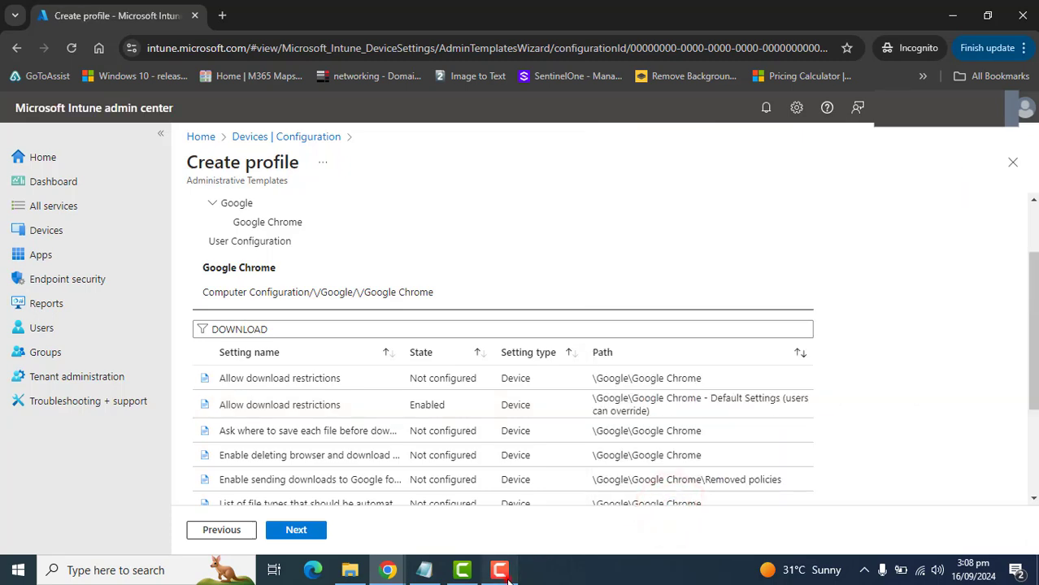
# - Look over the filtered download settings, then finish the configuration settings and scope tags stages to reach Assignments
pyautogui.moveTo(1029, 335); pyautogui.dragTo(1008, 463)
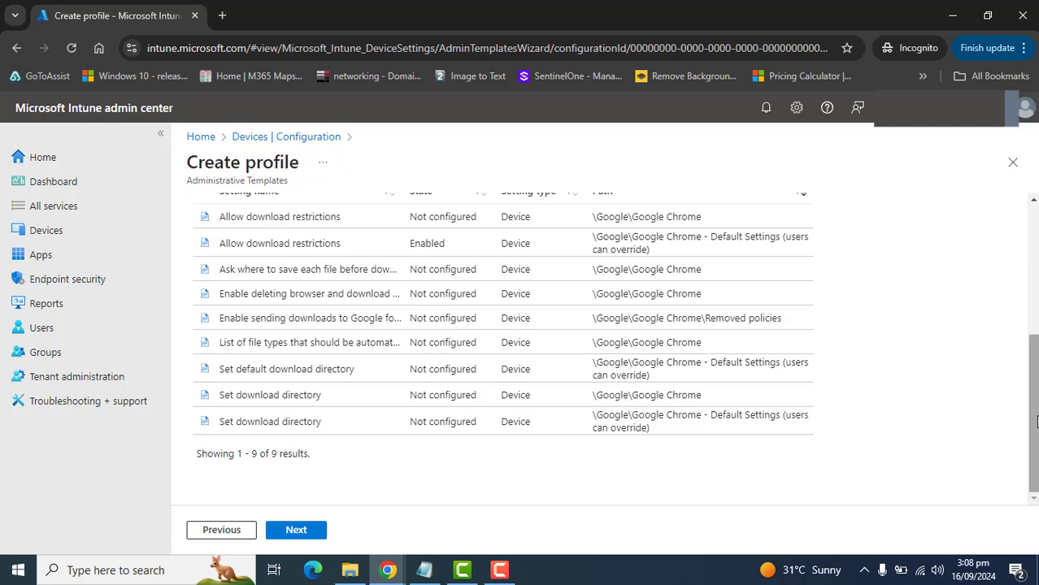
pyautogui.scroll(3, 1032, 414)
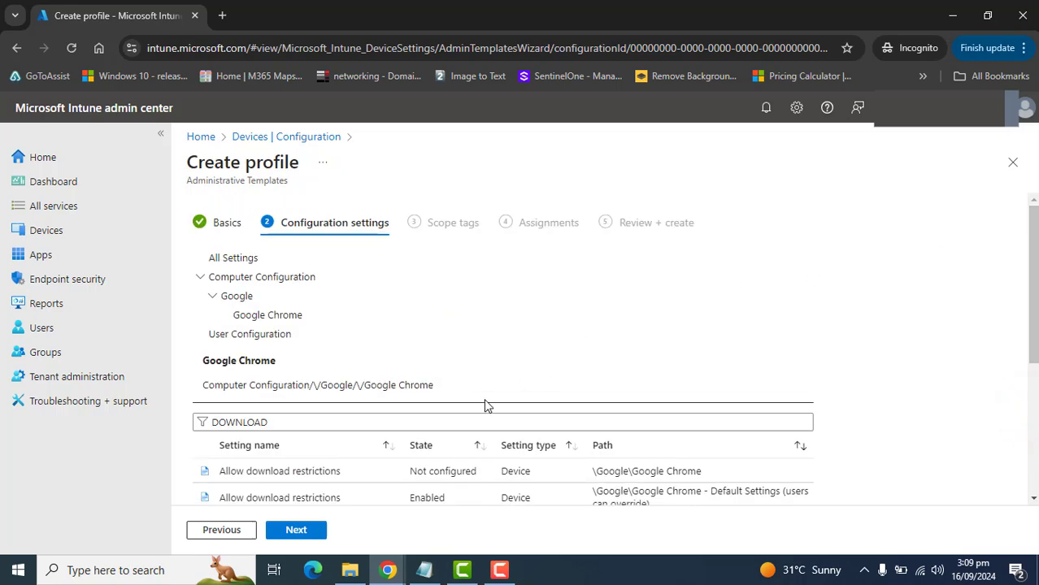
pyautogui.click(296, 530)
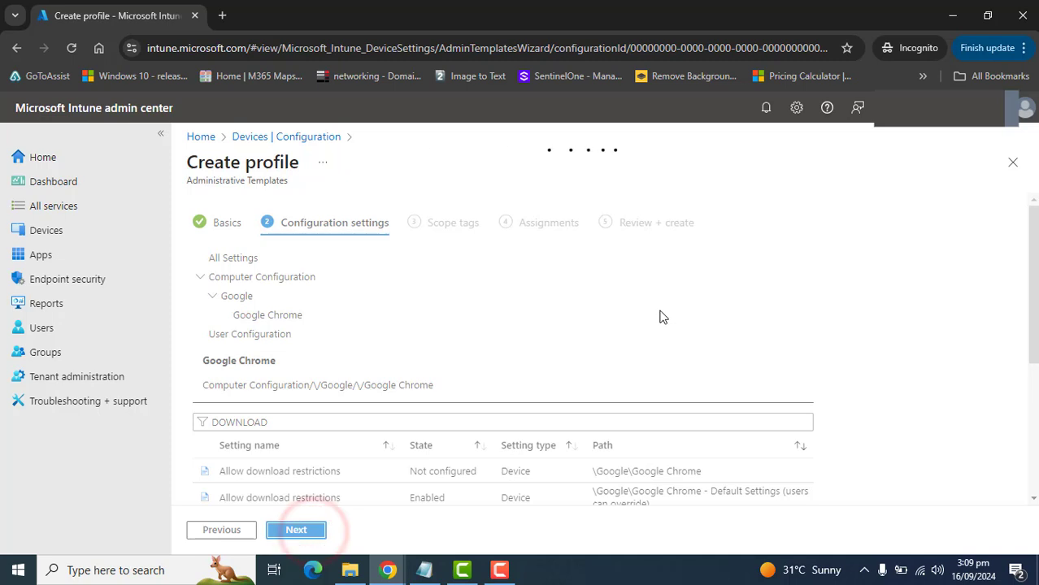
pyautogui.click(296, 537)
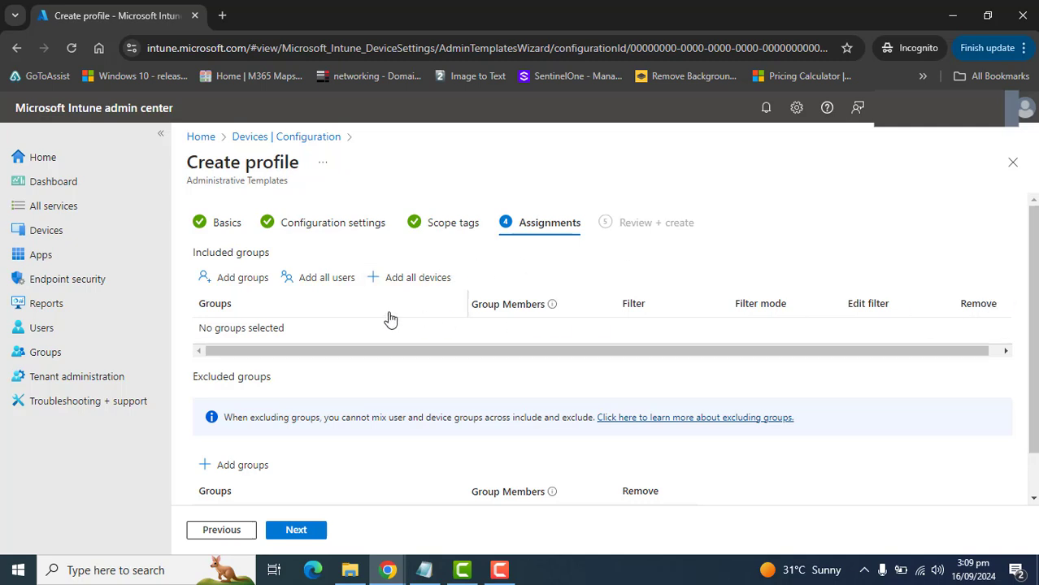
# - Assign the profile to Admin-Group as an included group, exclude no groups, and proceed to the review stage
pyautogui.click(221, 276)
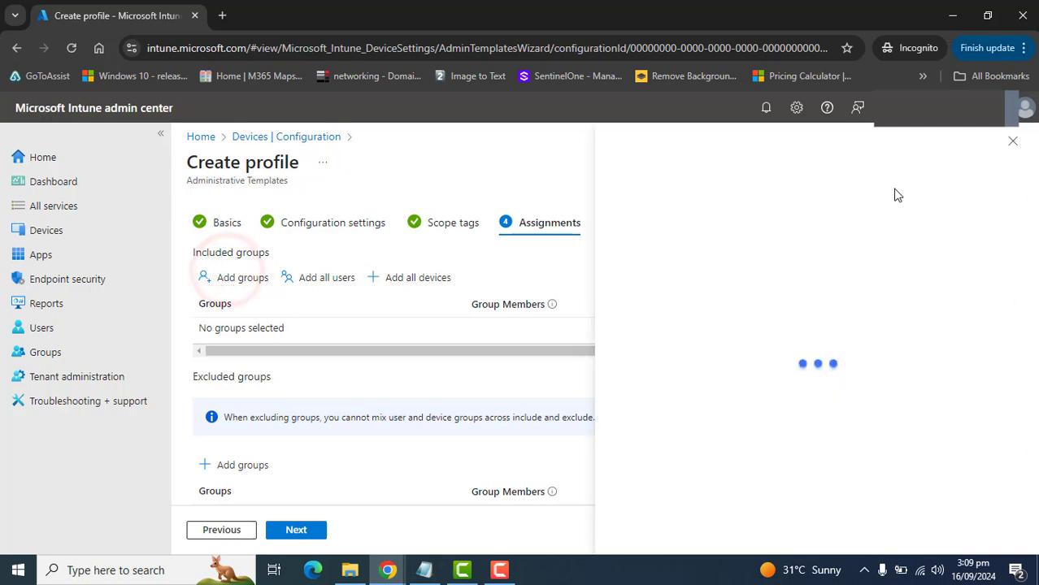
pyautogui.click(1014, 142)
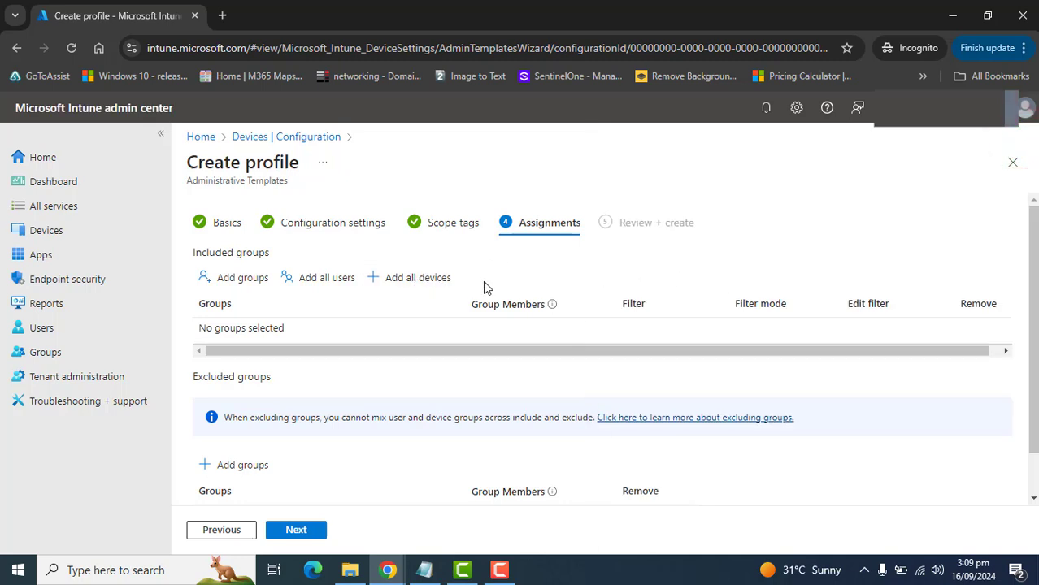
pyautogui.click(242, 278)
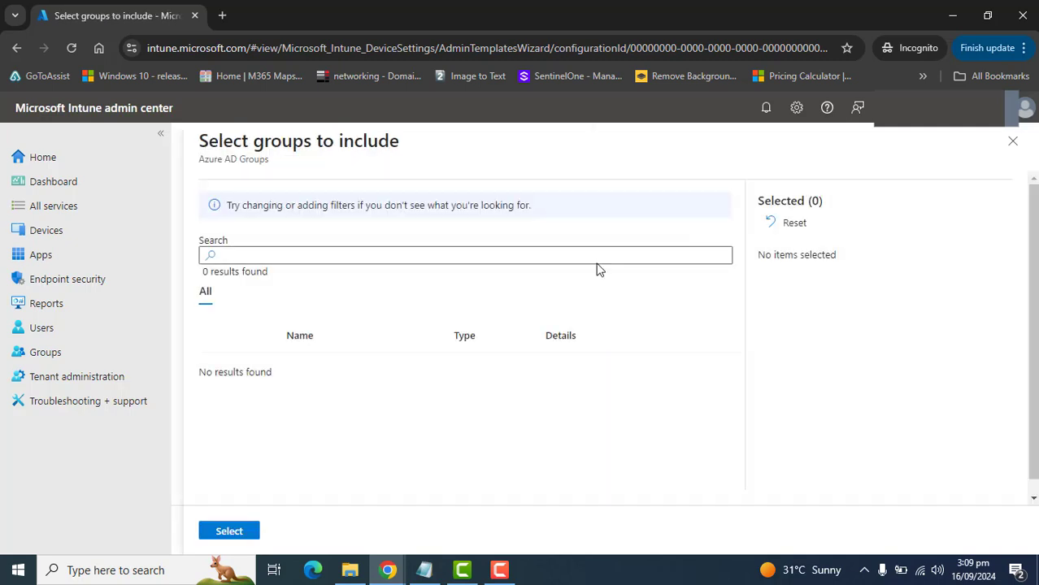
pyautogui.click(596, 255)
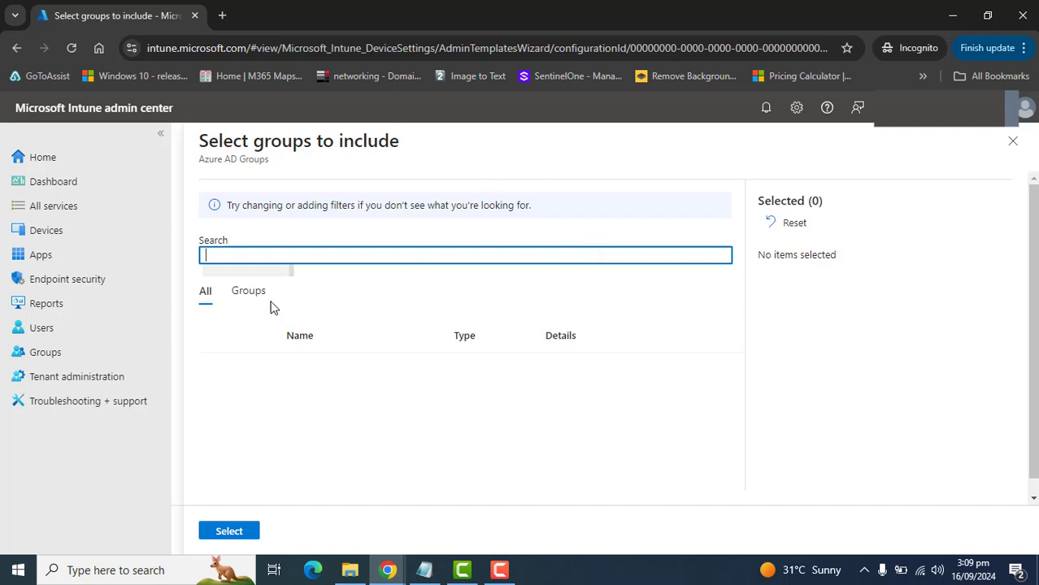
pyautogui.click(248, 292)
pyautogui.click(218, 366)
pyautogui.click(229, 534)
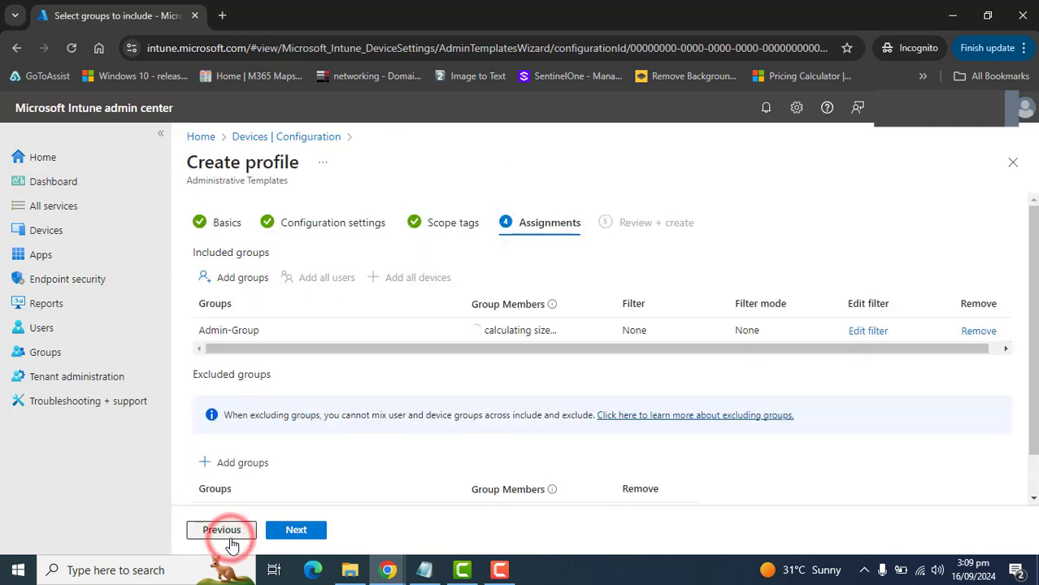
pyautogui.scroll(-2, 921, 323)
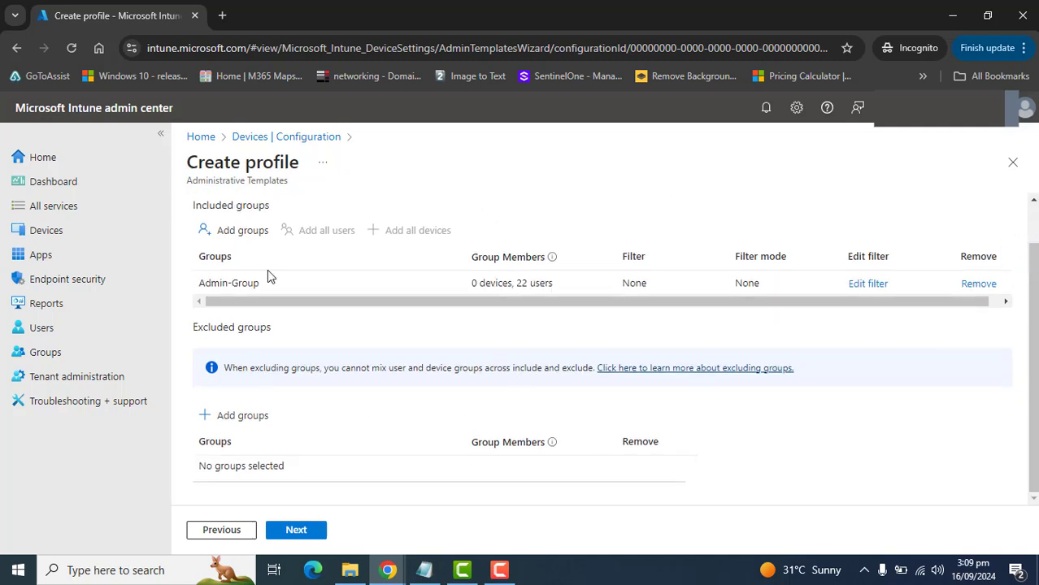
pyautogui.moveTo(193, 333); pyautogui.dragTo(379, 415)
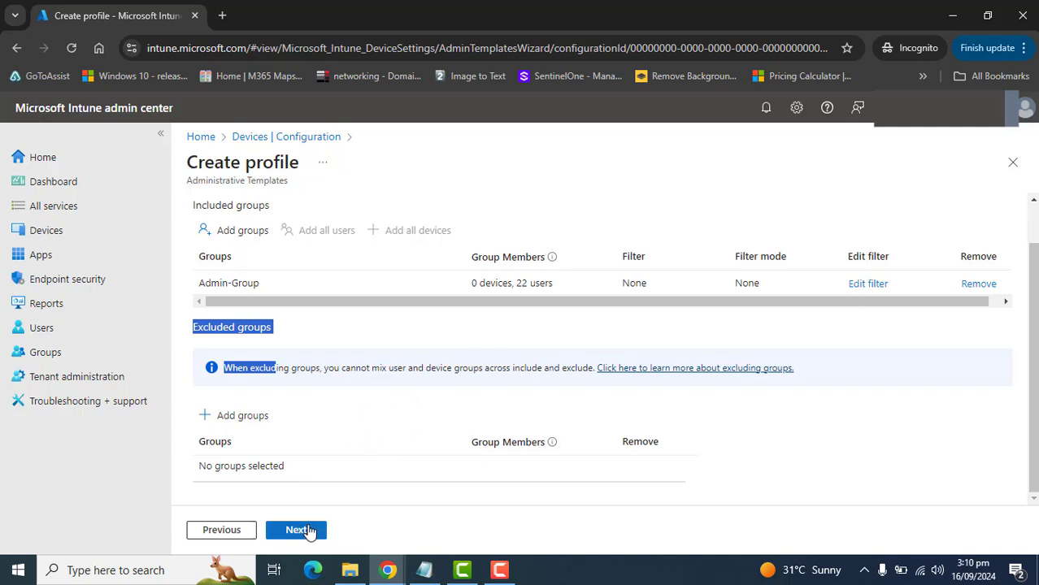
pyautogui.click(301, 530)
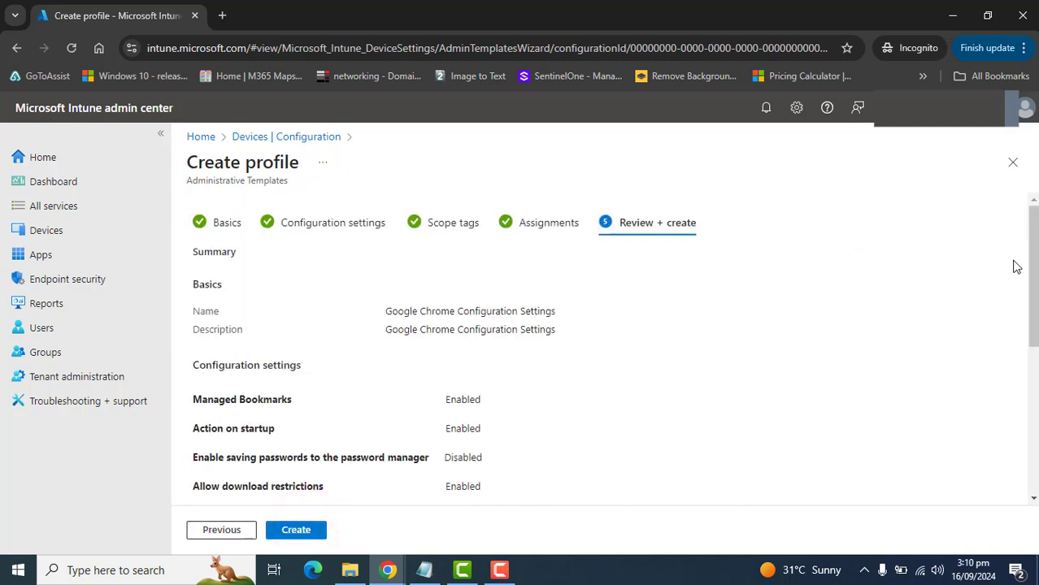
# - Review the profile summary's configuration settings and assignments, create the profile, and refresh the policy list
pyautogui.moveTo(1032, 240); pyautogui.dragTo(1031, 275)
pyautogui.click(1034, 329)
pyautogui.moveTo(194, 348); pyautogui.dragTo(488, 486)
pyautogui.click(633, 409)
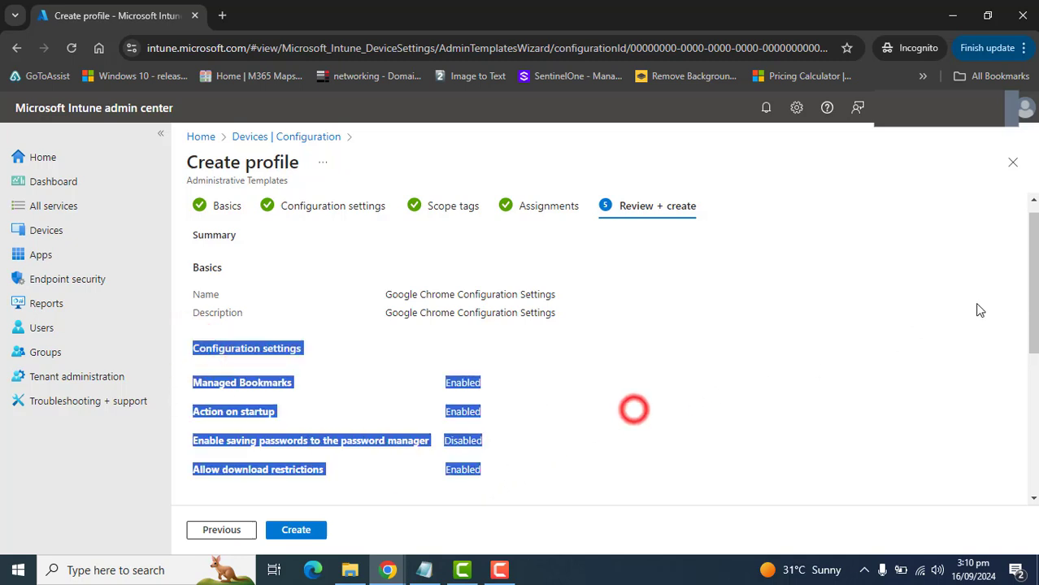
pyautogui.moveTo(1034, 267); pyautogui.dragTo(1025, 439)
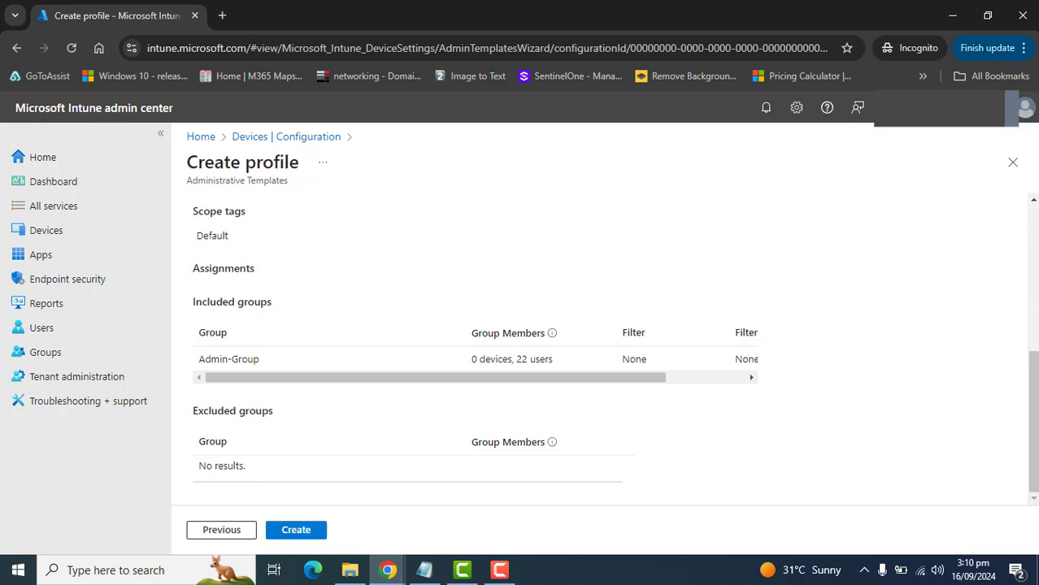
pyautogui.scroll(10, 1022, 371)
pyautogui.scroll(-10, 1022, 365)
pyautogui.click(313, 535)
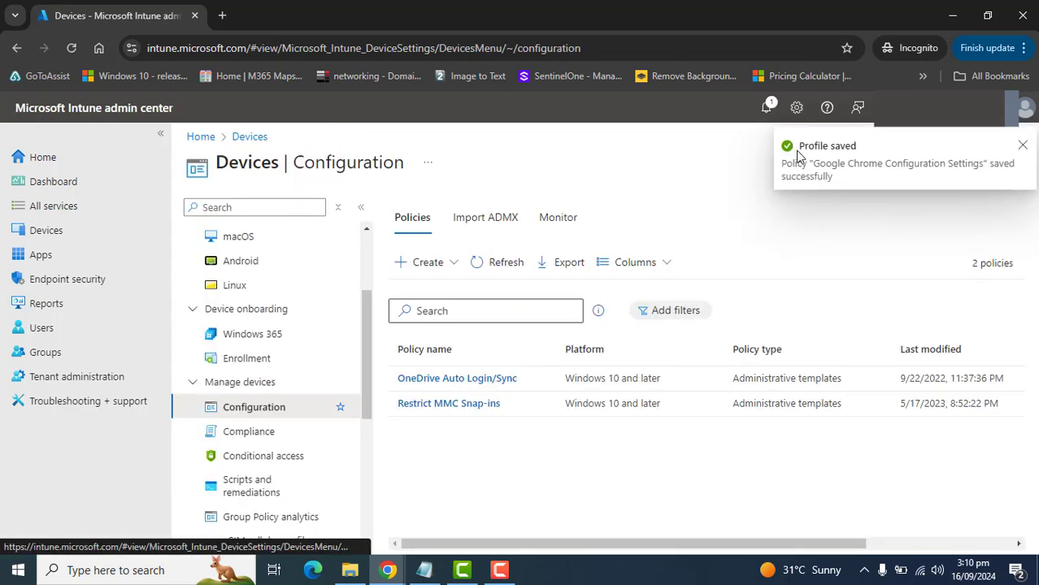
pyautogui.click(483, 272)
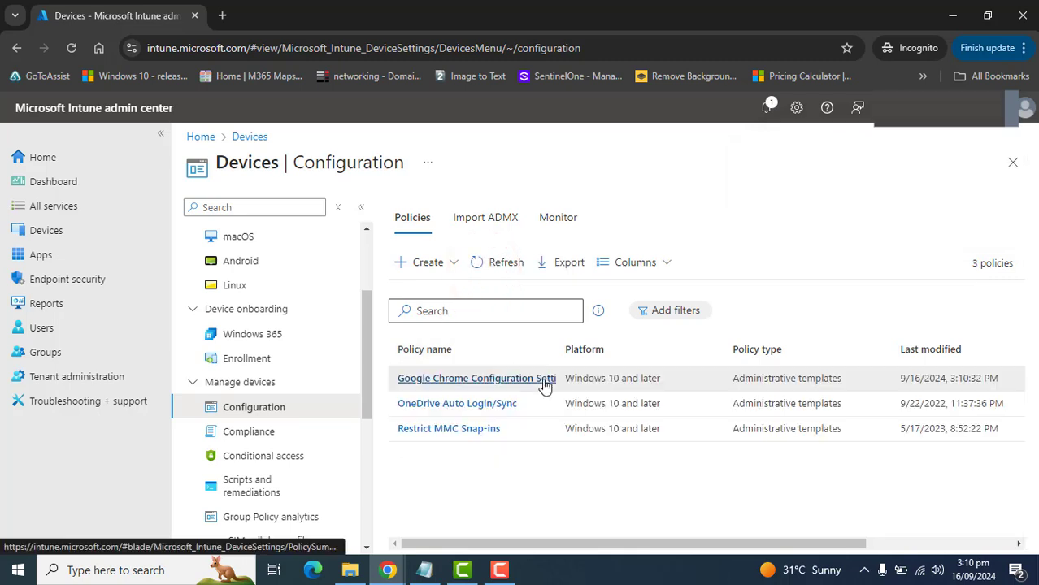
# - Open the Google Chrome Configuration Settings policy, check its device and user check-in status counts, and view the full report
pyautogui.click(543, 382)
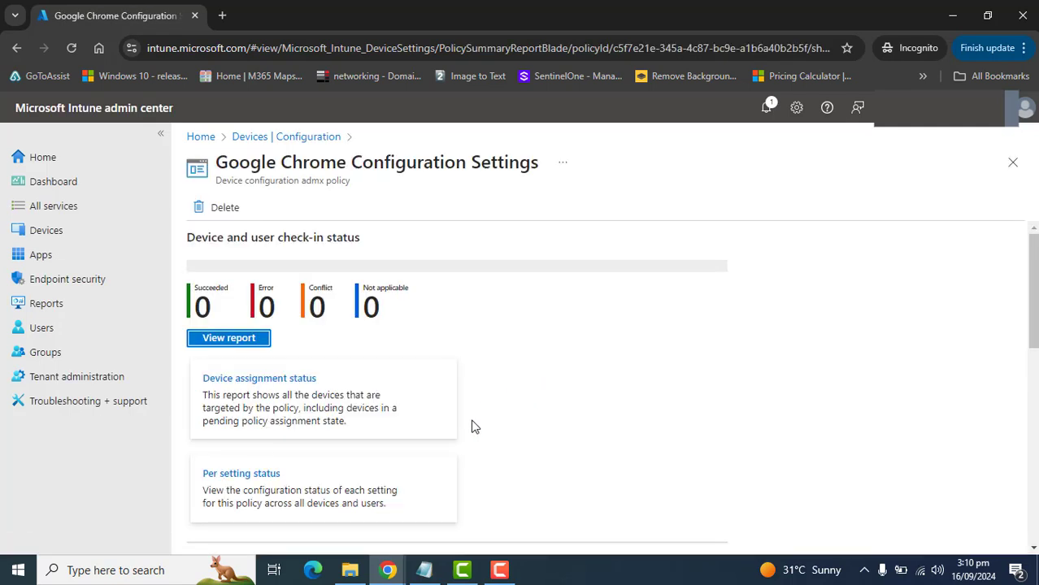
pyautogui.click(195, 291)
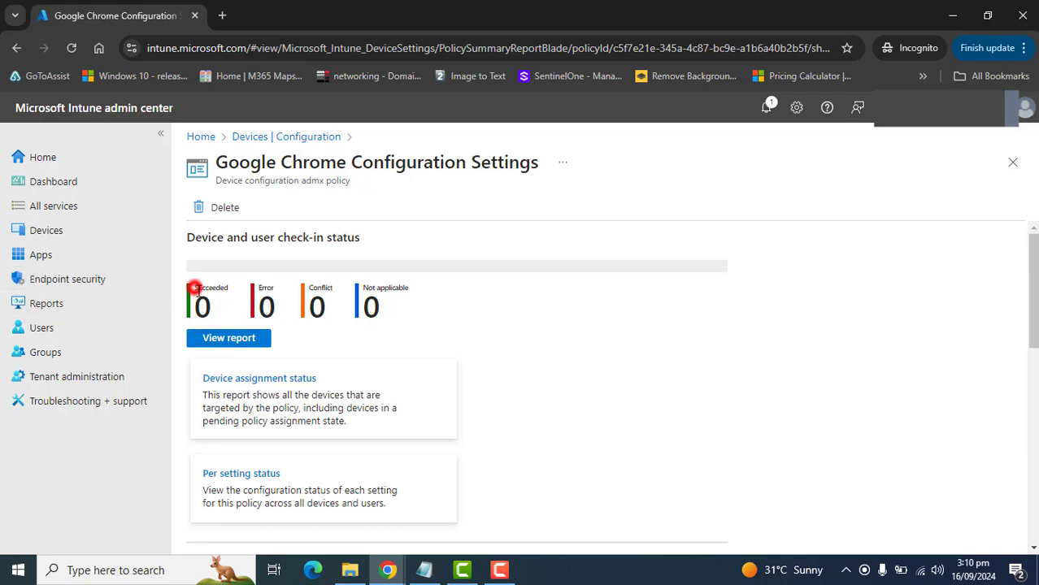
pyautogui.click(260, 291)
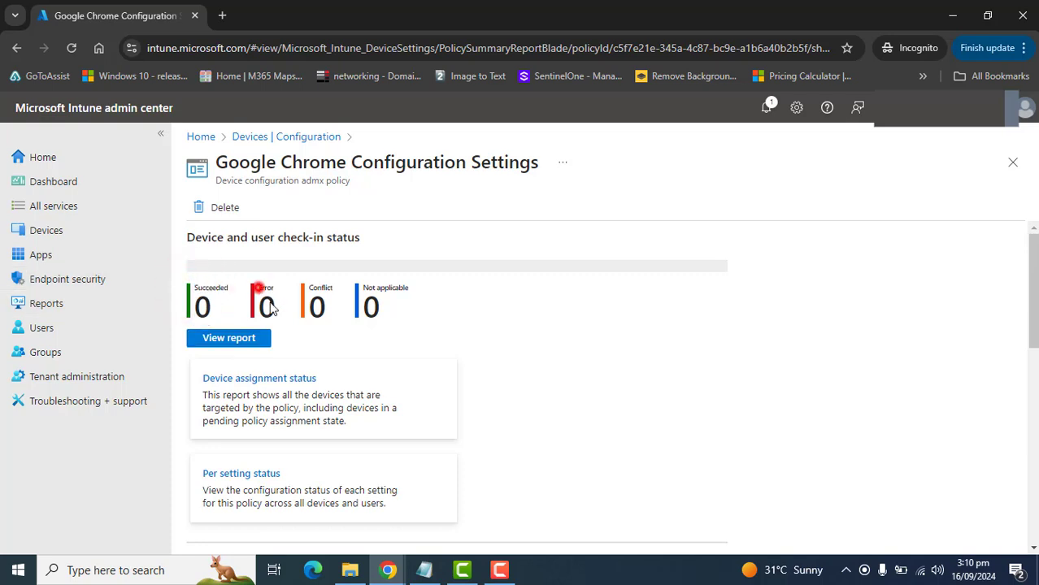
pyautogui.click(324, 290)
pyautogui.click(481, 311)
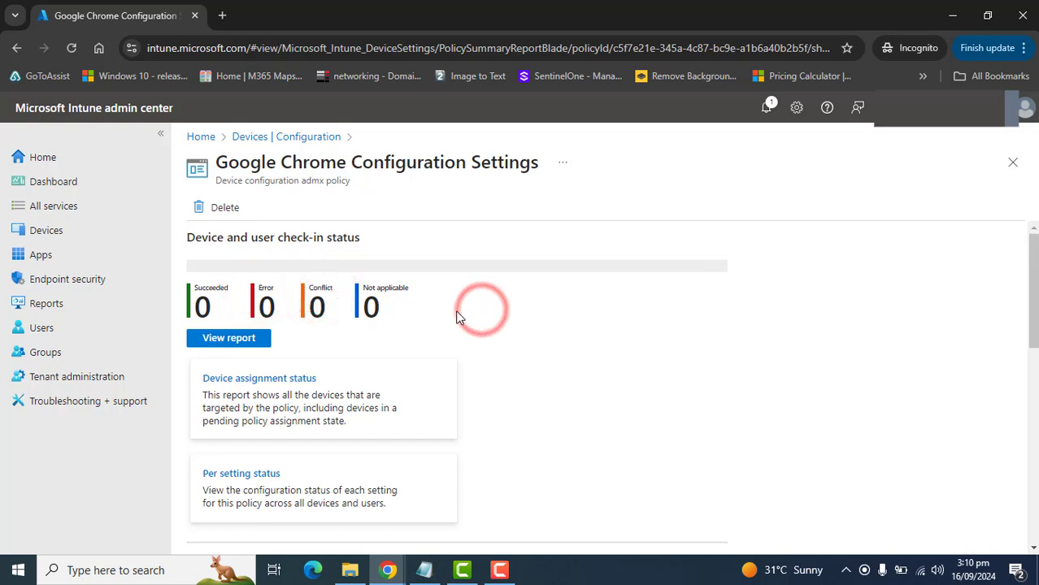
pyautogui.click(227, 340)
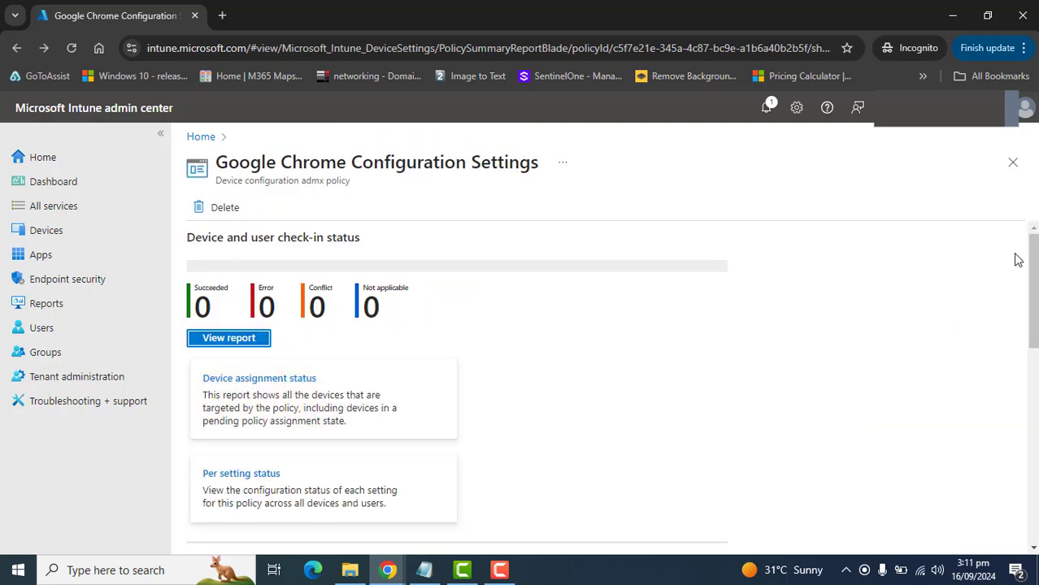
# - Review the policy's basics, included and excluded groups, and configured settings, then open its configuration settings for editing
pyautogui.moveTo(1029, 282); pyautogui.dragTo(1034, 382)
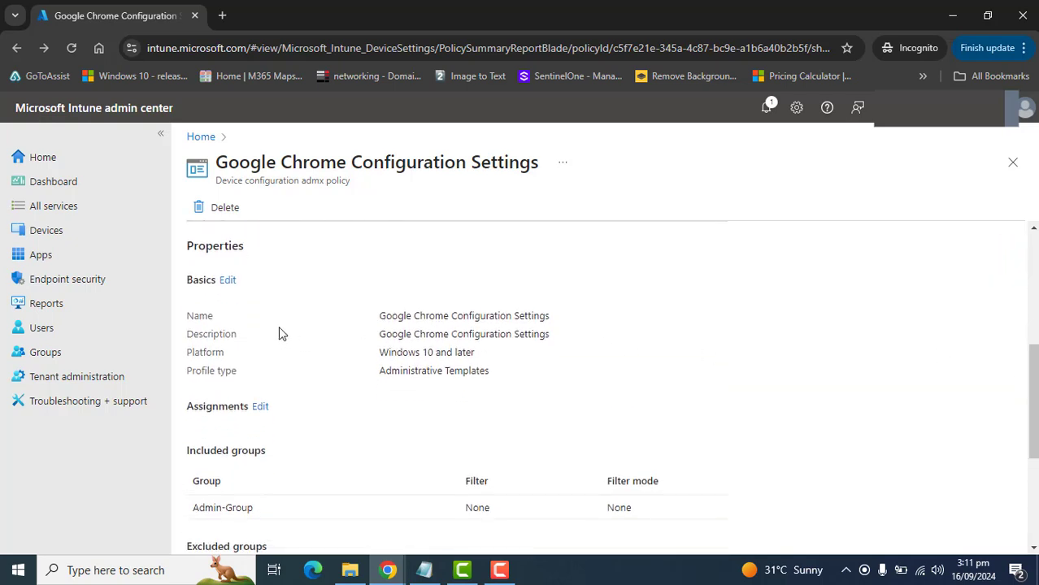
pyautogui.moveTo(185, 315); pyautogui.dragTo(557, 367)
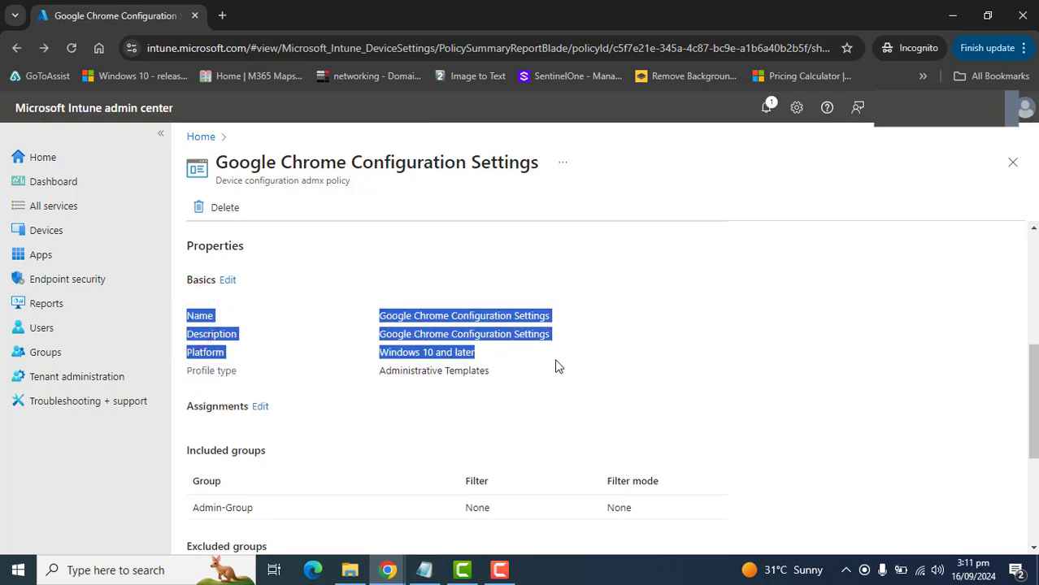
pyautogui.click(1020, 394)
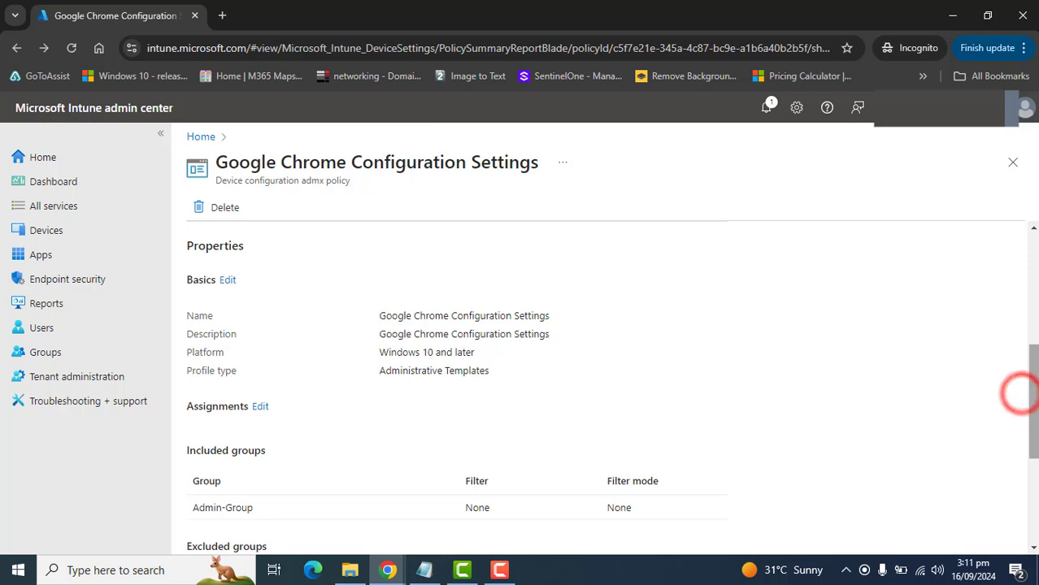
pyautogui.moveTo(1034, 376); pyautogui.dragTo(1035, 435)
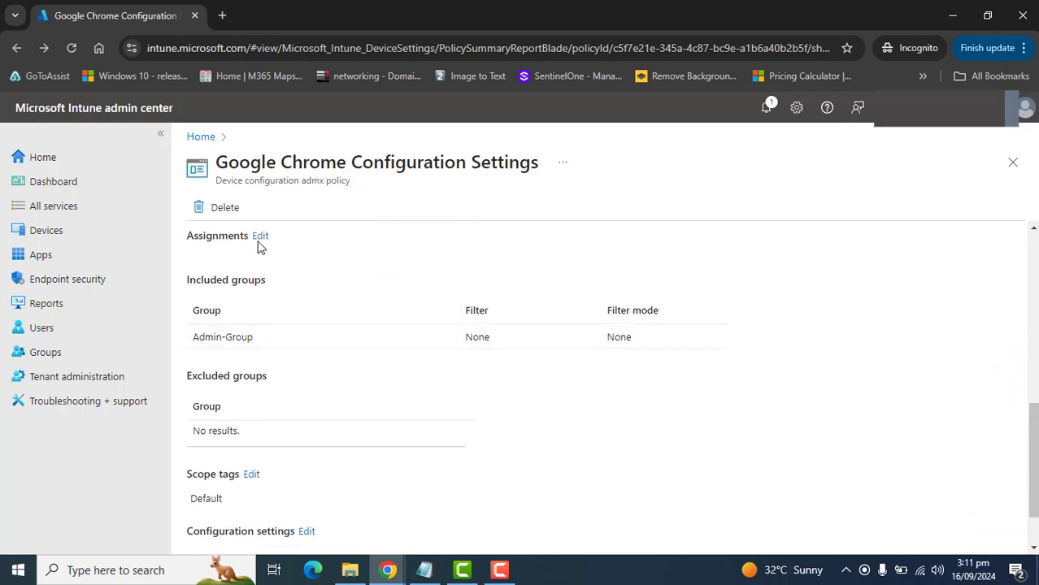
pyautogui.moveTo(196, 279); pyautogui.dragTo(329, 430)
pyautogui.moveTo(1034, 410); pyautogui.dragTo(1033, 432)
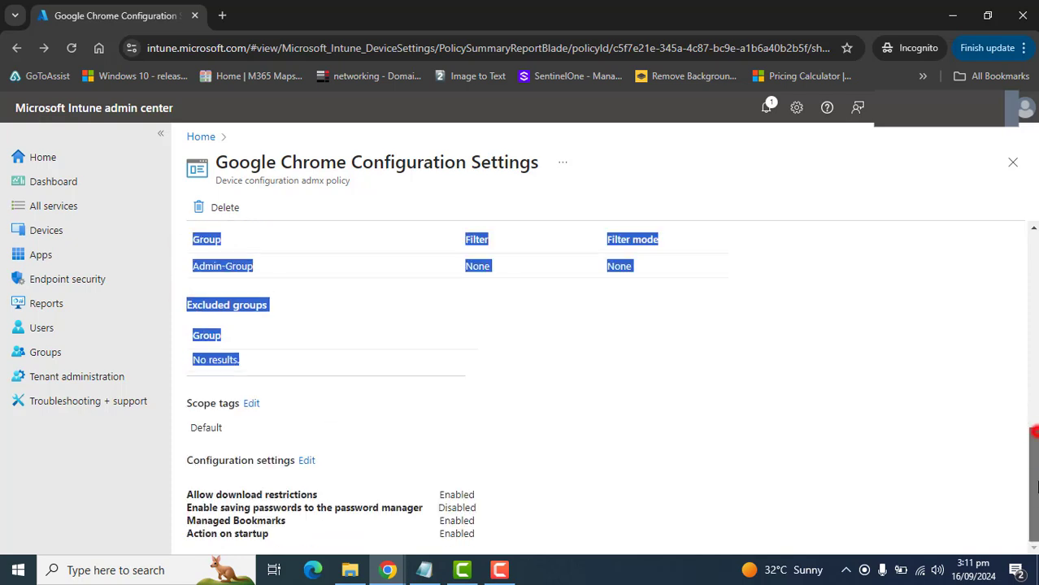
pyautogui.click(789, 405)
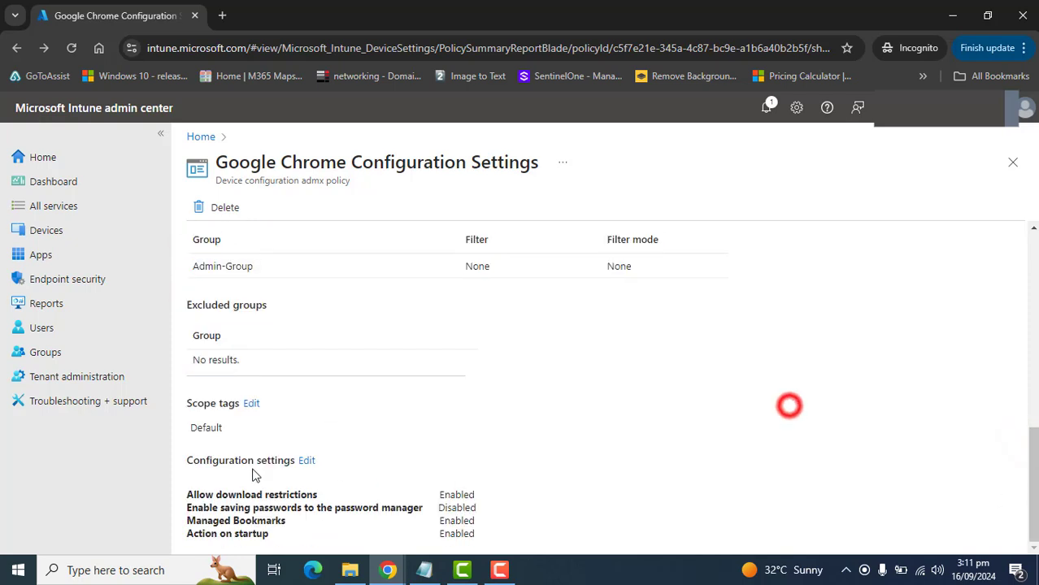
pyautogui.click(310, 462)
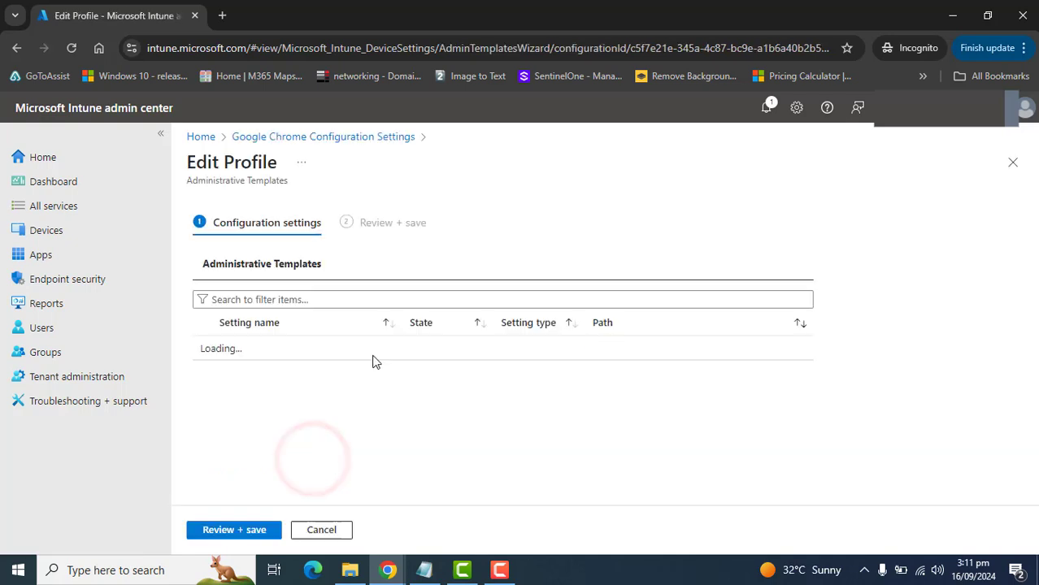